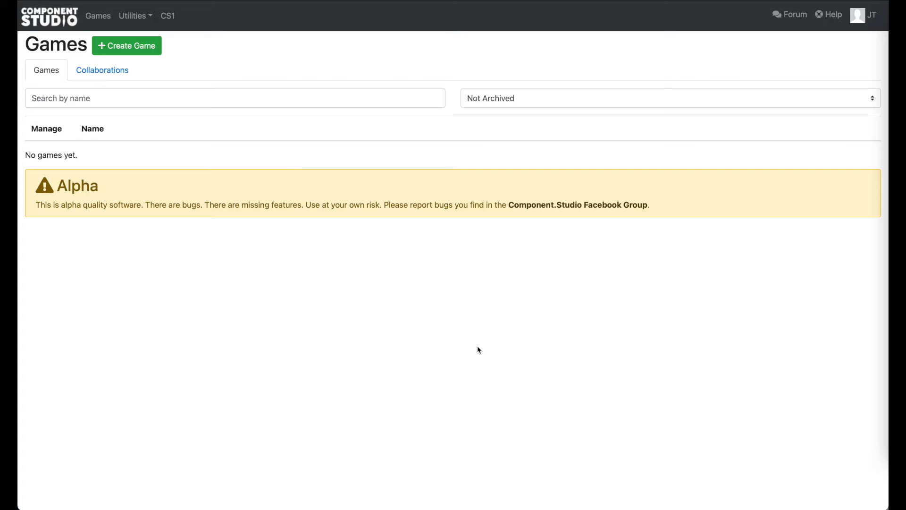
Create a new game named "My First Game".
{"action": "left_click", "coordinate": [150, 49]}
{"action": "double_click", "coordinate": [375, 78]}
{"action": "type", "text": "My First Gam"}
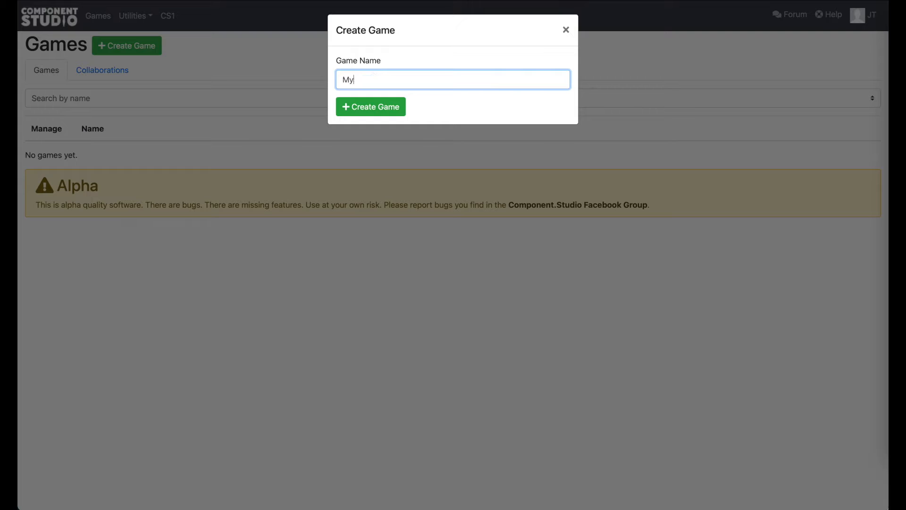
{"action": "type", "text": "e"}
{"action": "left_click", "coordinate": [385, 106]}
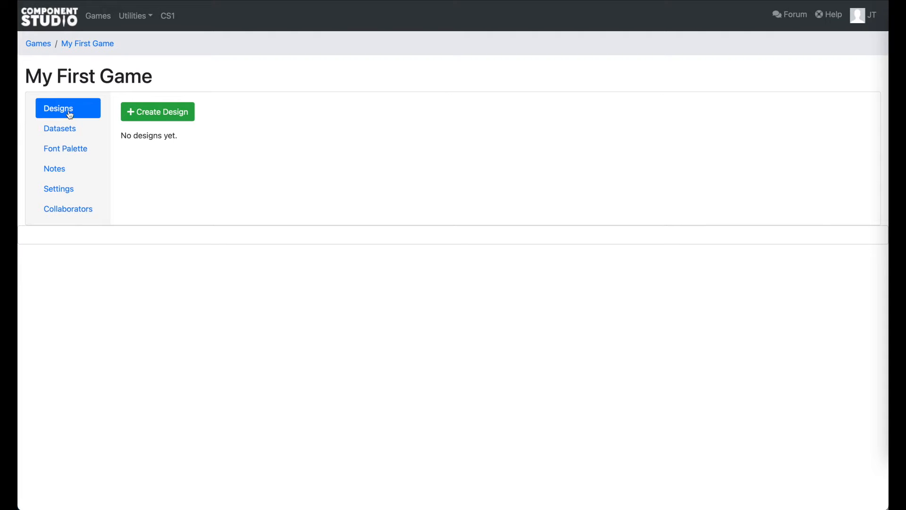
Create a design named "My First Design" with the default Poker Deck options and open it in the design editor.
{"action": "left_click", "coordinate": [181, 125]}
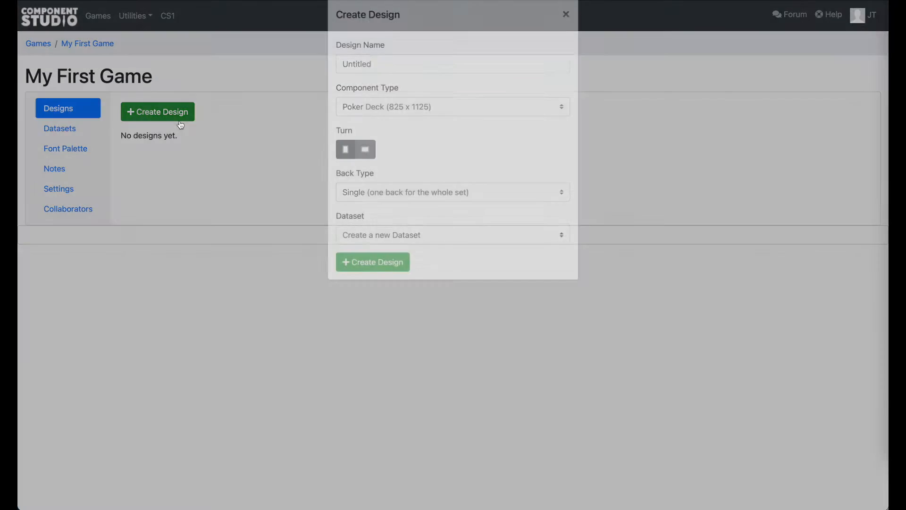
{"action": "double_click", "coordinate": [394, 78]}
{"action": "type", "text": "My First Design"}
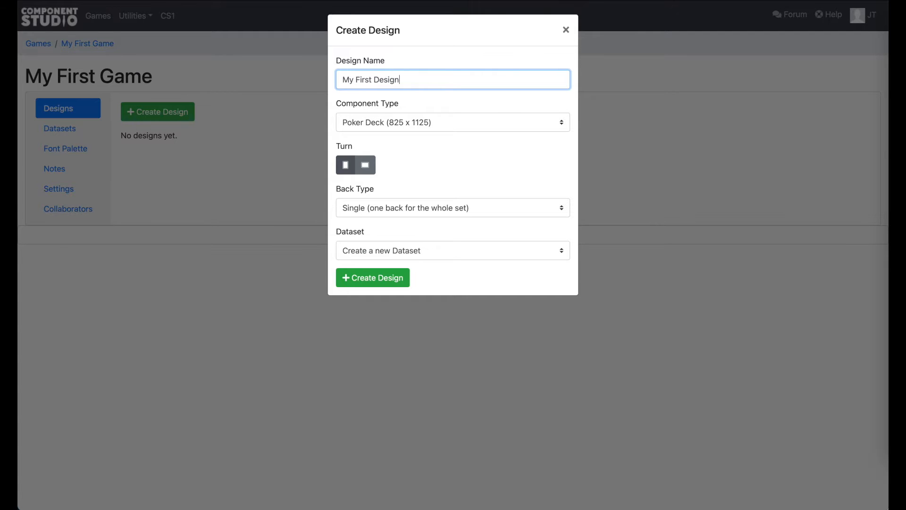
{"action": "left_click", "coordinate": [402, 278]}
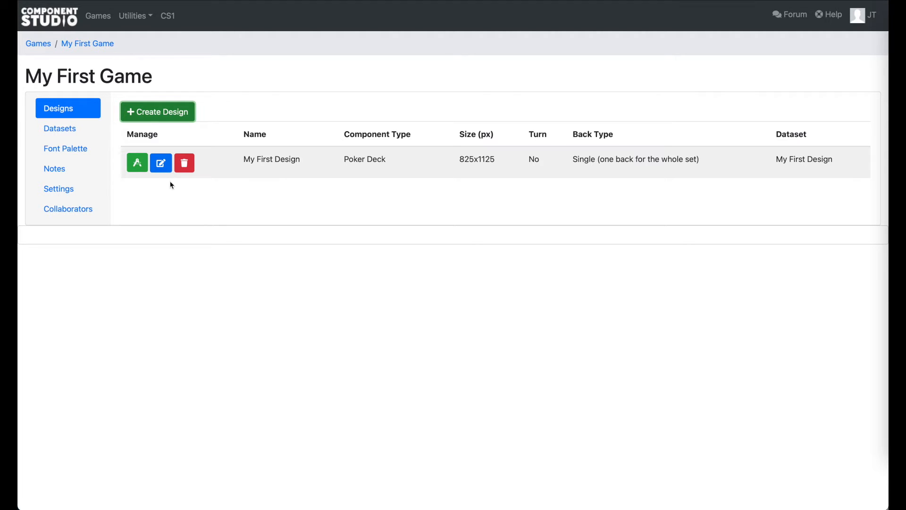
{"action": "left_click", "coordinate": [137, 167]}
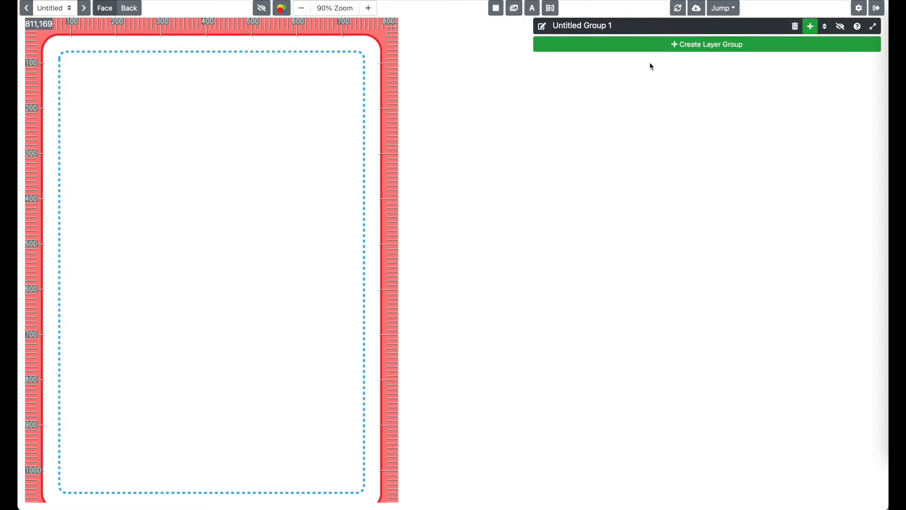
Expand the untitled layer group and check the editor preferences for toolbar labels and layer order.
{"action": "left_click", "coordinate": [735, 31]}
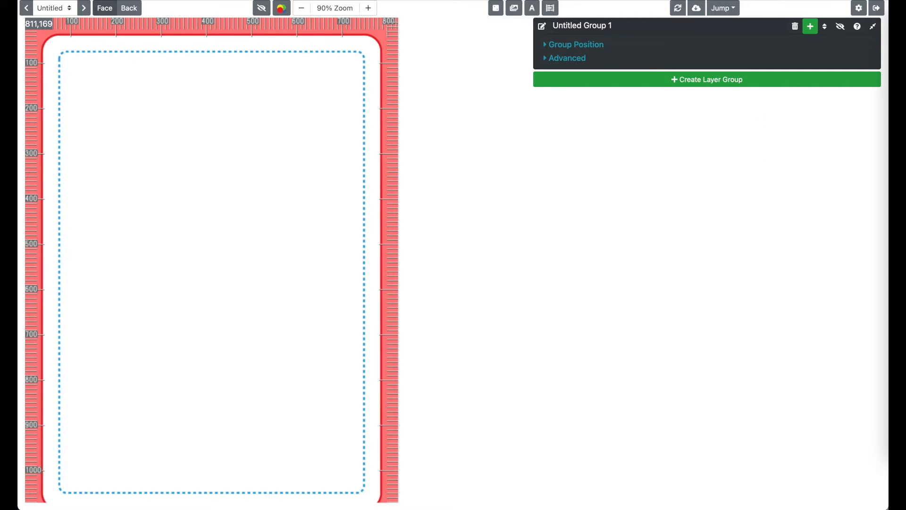
{"action": "left_click", "coordinate": [859, 8]}
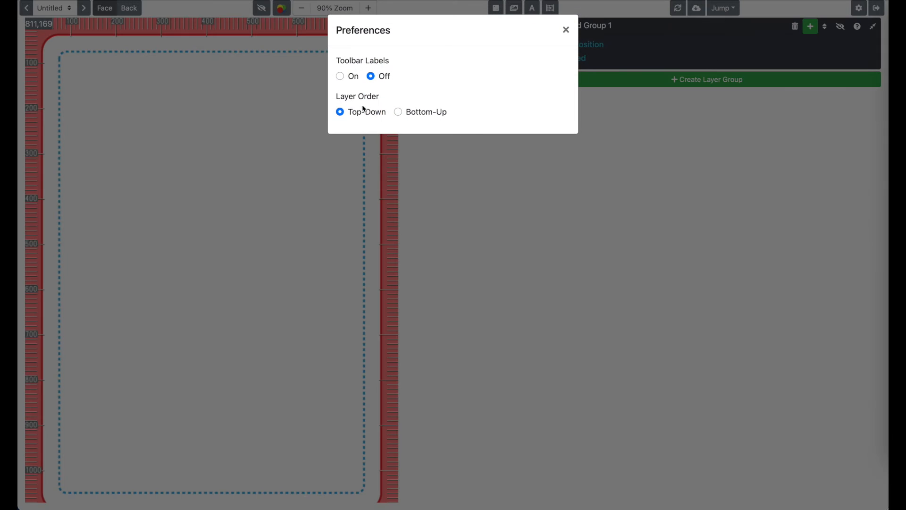
{"action": "left_click", "coordinate": [566, 29]}
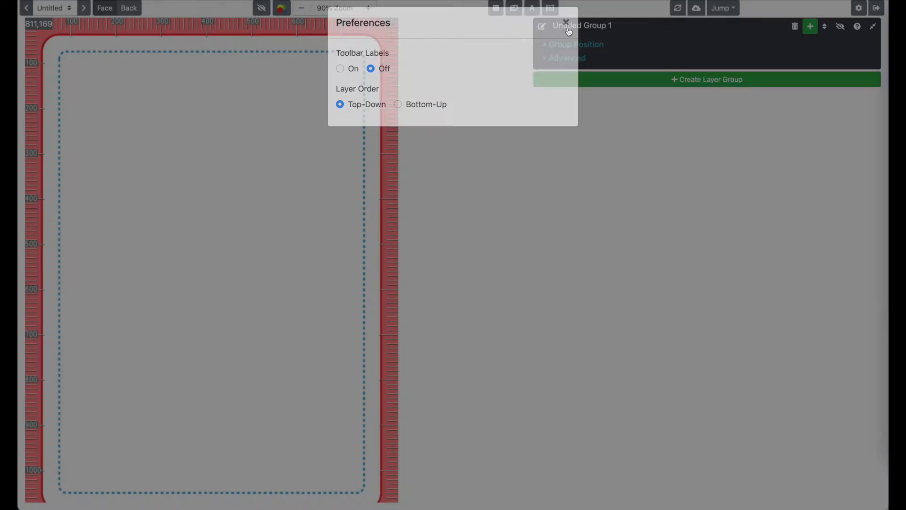
{"action": "left_click", "coordinate": [857, 8]}
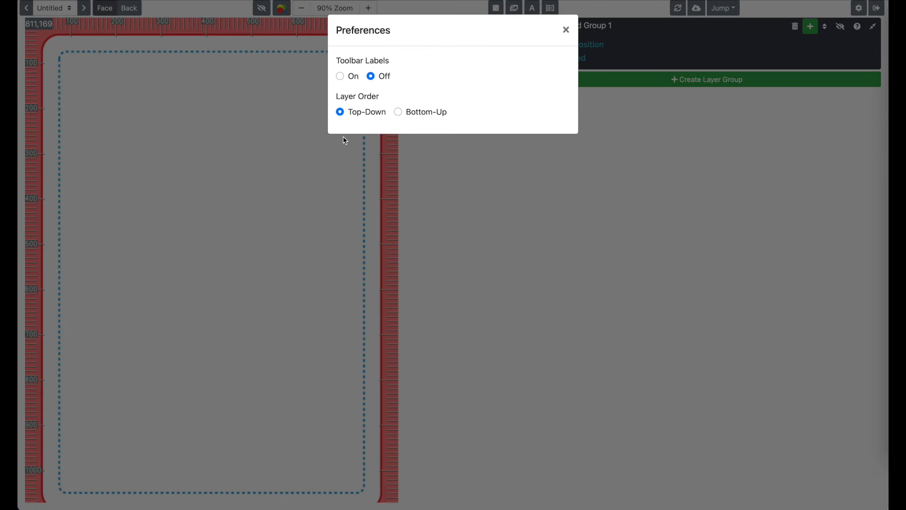
{"action": "left_click", "coordinate": [570, 30]}
{"action": "left_click", "coordinate": [570, 30]}
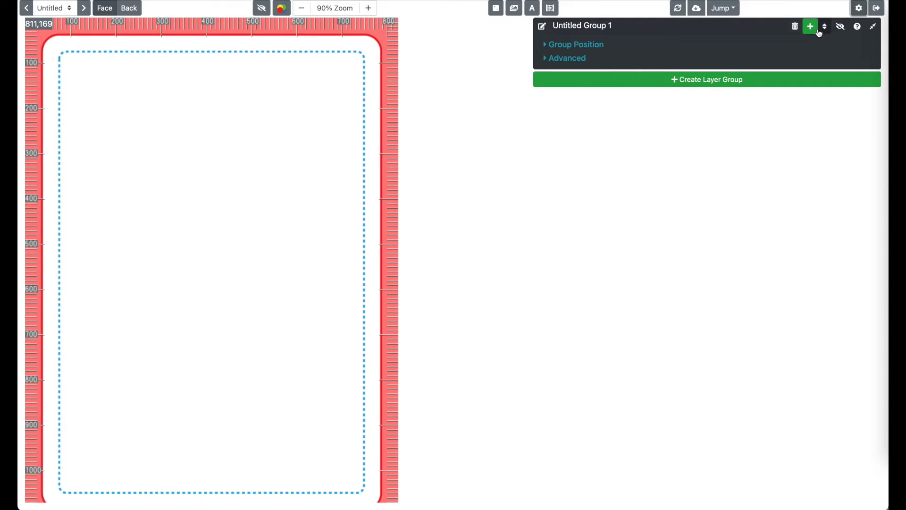
Rename the first layer group to "Setup".
{"action": "left_click", "coordinate": [543, 27]}
{"action": "triple_click", "coordinate": [570, 27]}
{"action": "type", "text": "Setup"}
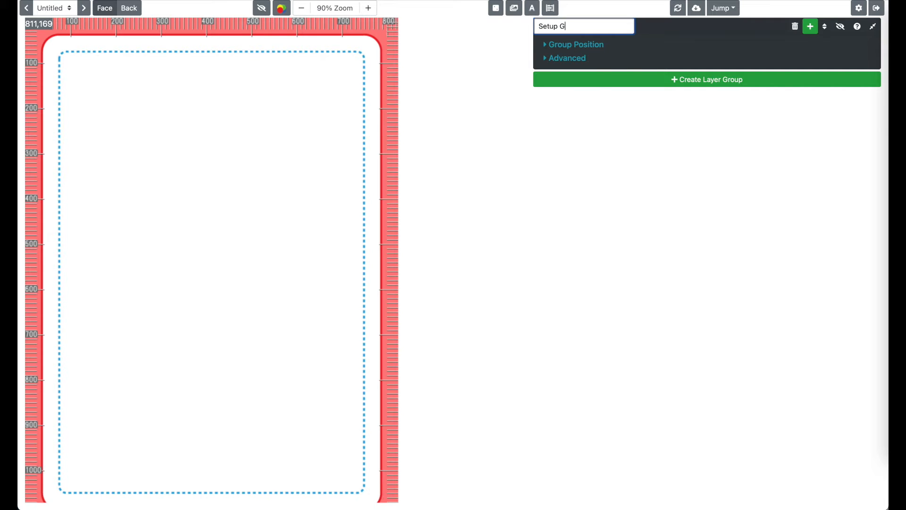
{"action": "key", "text": "Return"}
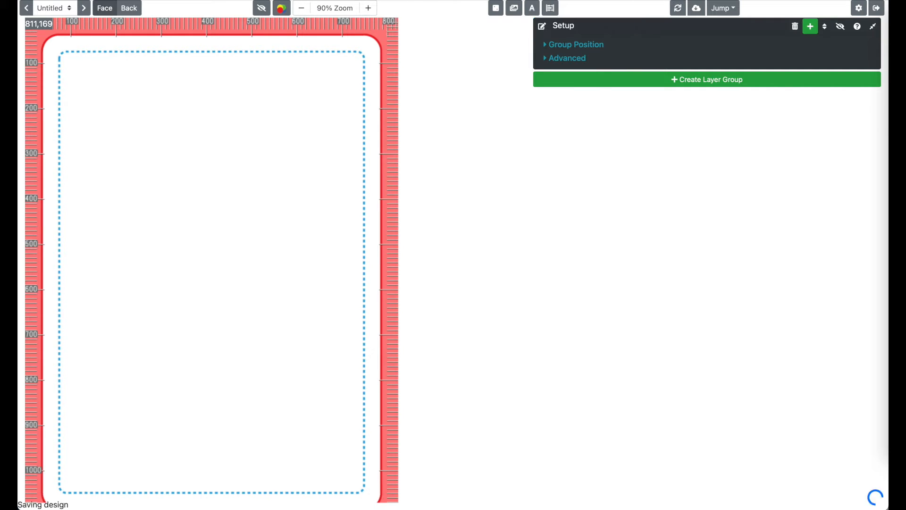
Add a Box layer to the Setup group and name it "Background".
{"action": "left_click", "coordinate": [813, 32]}
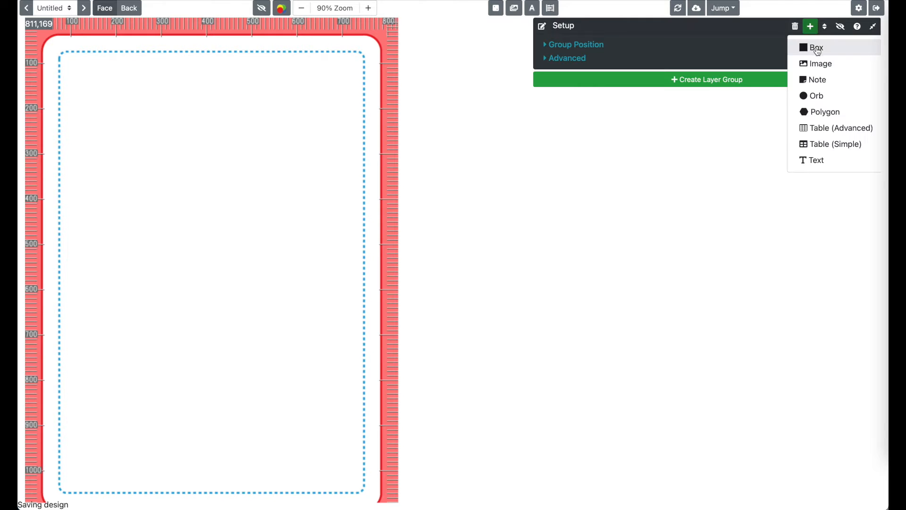
{"action": "left_click", "coordinate": [815, 47]}
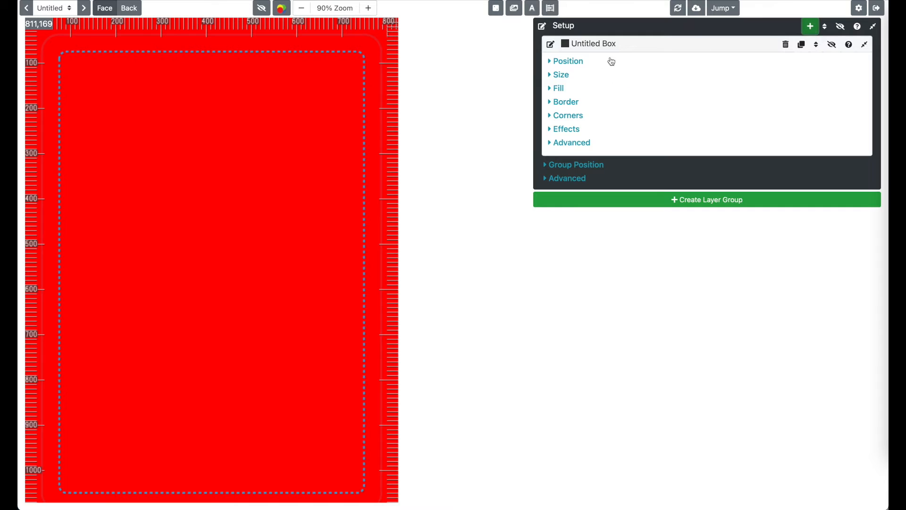
{"action": "left_click", "coordinate": [552, 47]}
{"action": "triple_click", "coordinate": [575, 44]}
{"action": "type", "text": "Ba"}
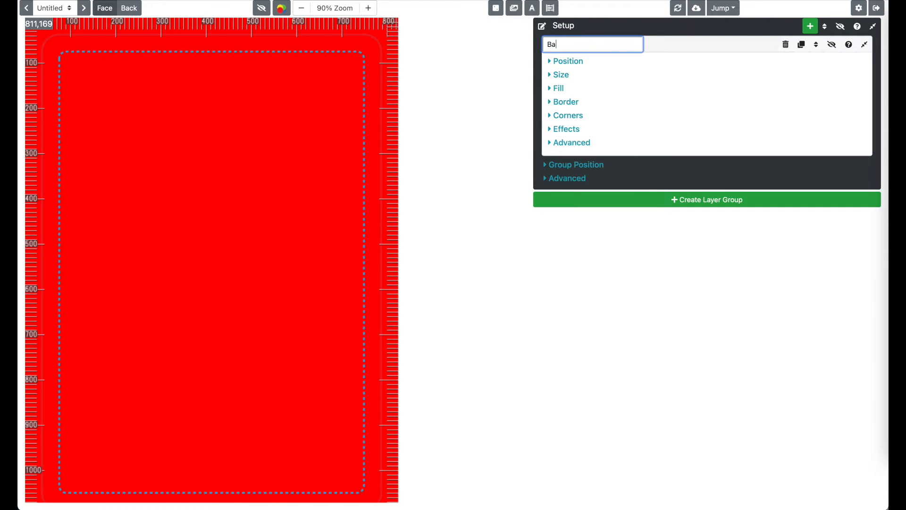
{"action": "type", "text": "ckground"}
{"action": "key", "text": "Return"}
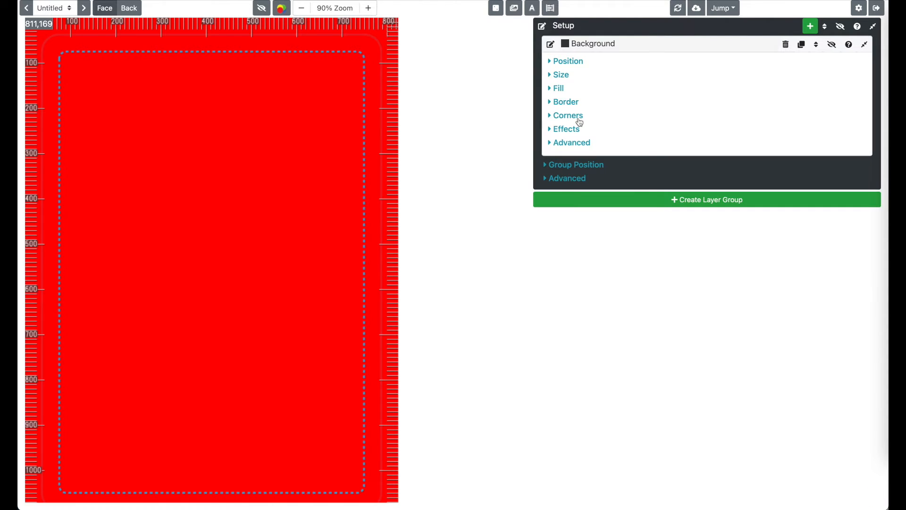
Set the Background box's fill color to light blue #73D8FF, then collapse the layer and its Setup group.
{"action": "left_click", "coordinate": [559, 75]}
{"action": "left_click", "coordinate": [560, 75]}
{"action": "left_click", "coordinate": [558, 88]}
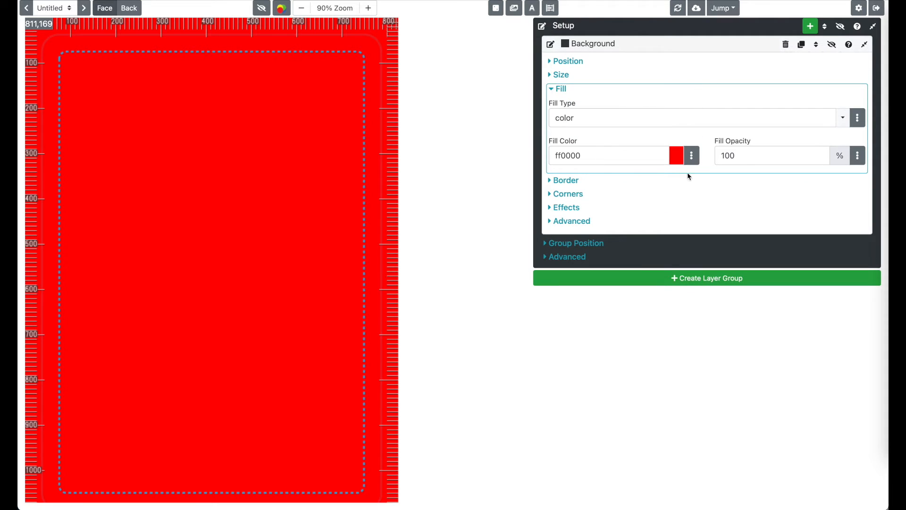
{"action": "left_click", "coordinate": [693, 156]}
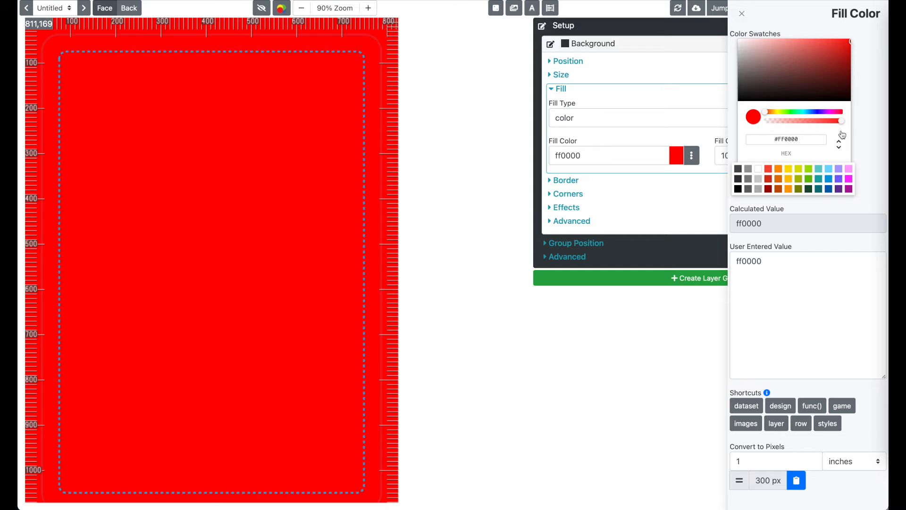
{"action": "left_click", "coordinate": [829, 169]}
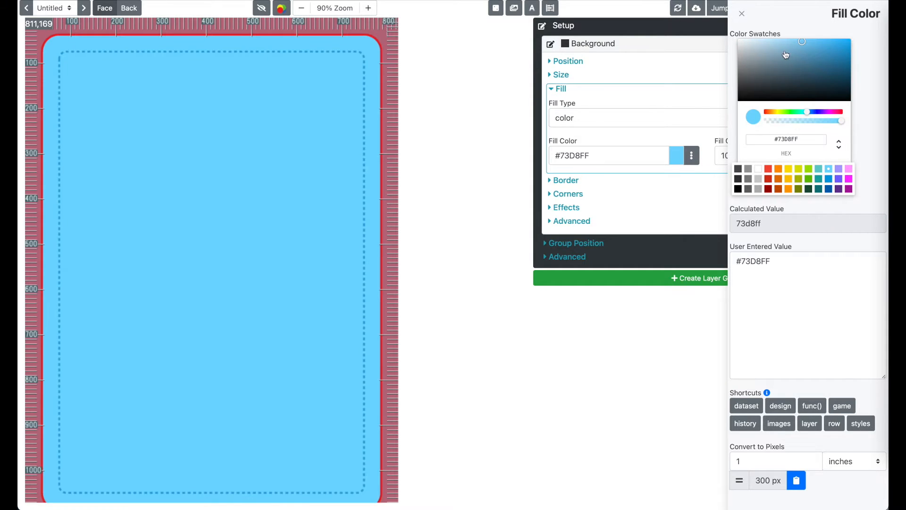
{"action": "left_click", "coordinate": [742, 13]}
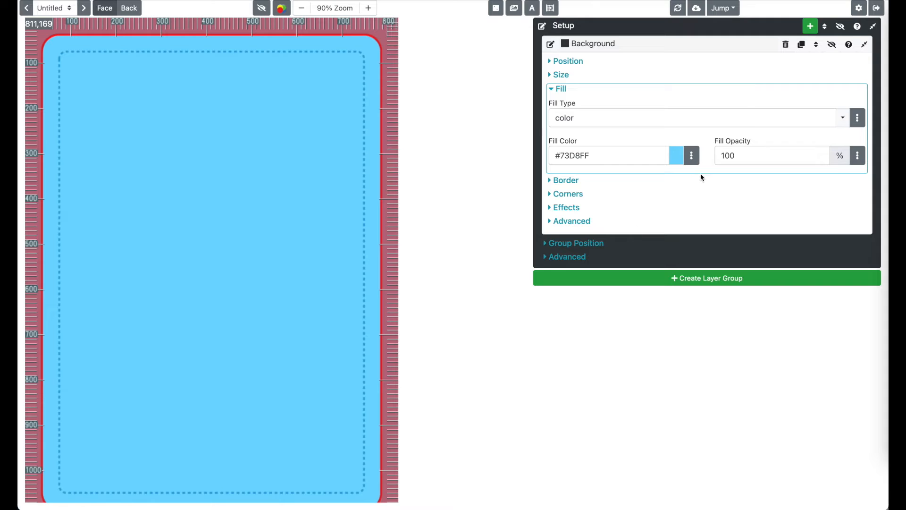
{"action": "left_click", "coordinate": [631, 45]}
{"action": "left_click", "coordinate": [630, 31]}
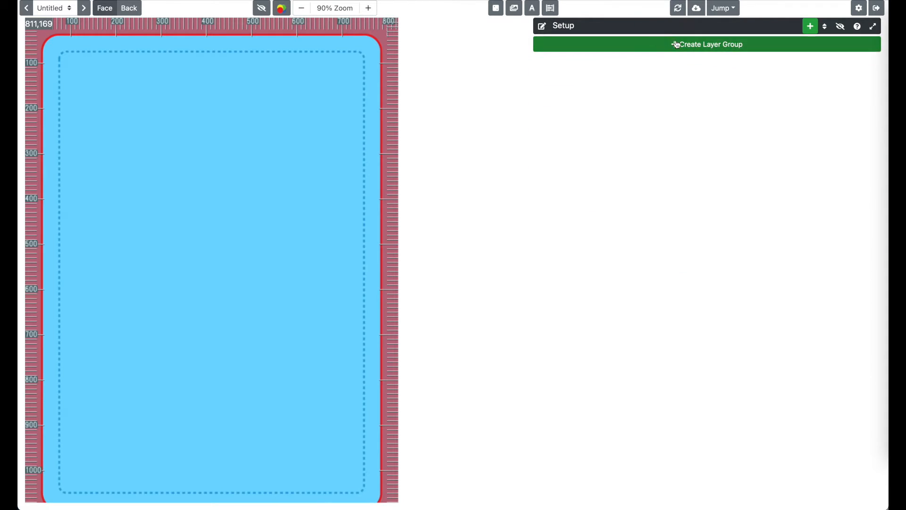
Create a second layer group and name it "Title".
{"action": "left_click", "coordinate": [714, 46]}
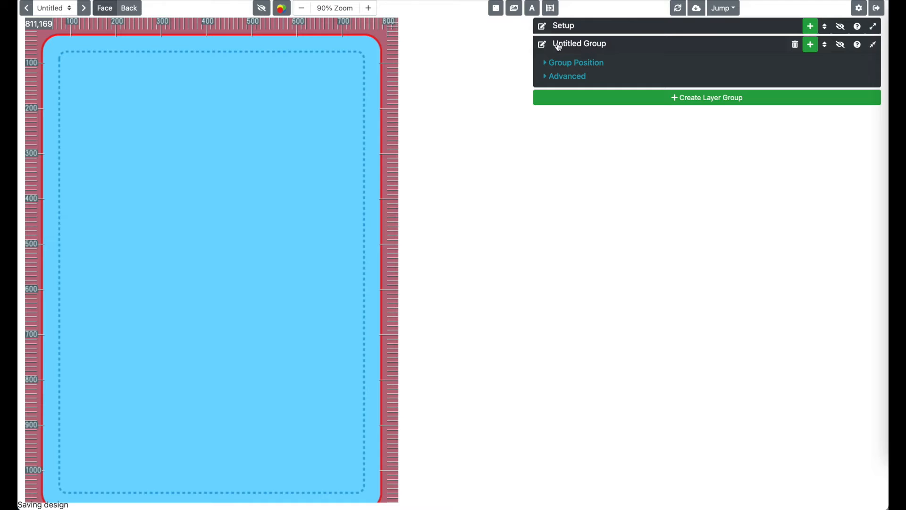
{"action": "left_click", "coordinate": [544, 45]}
{"action": "key", "text": "ctrl+a"}
{"action": "type", "text": "T"}
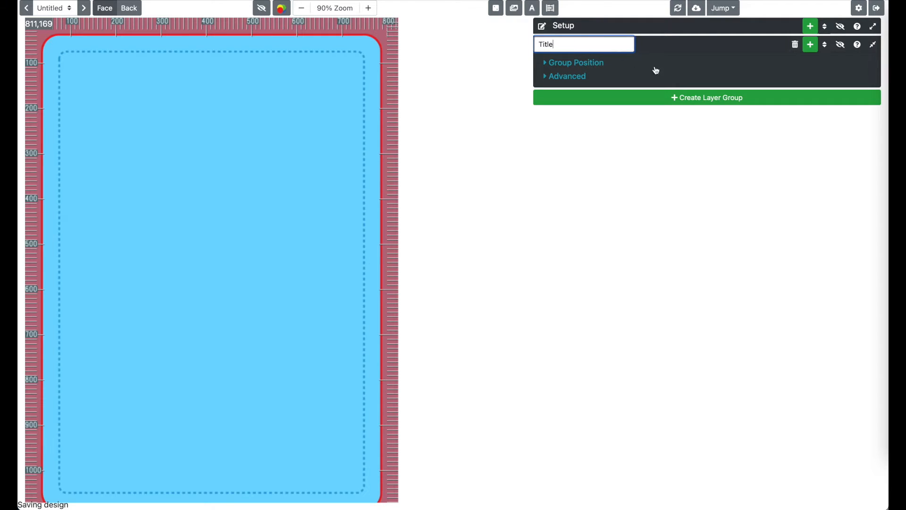
{"action": "left_click", "coordinate": [694, 45]}
Add a Box layer to the Title group and set its fill color to black.
{"action": "left_click", "coordinate": [812, 47]}
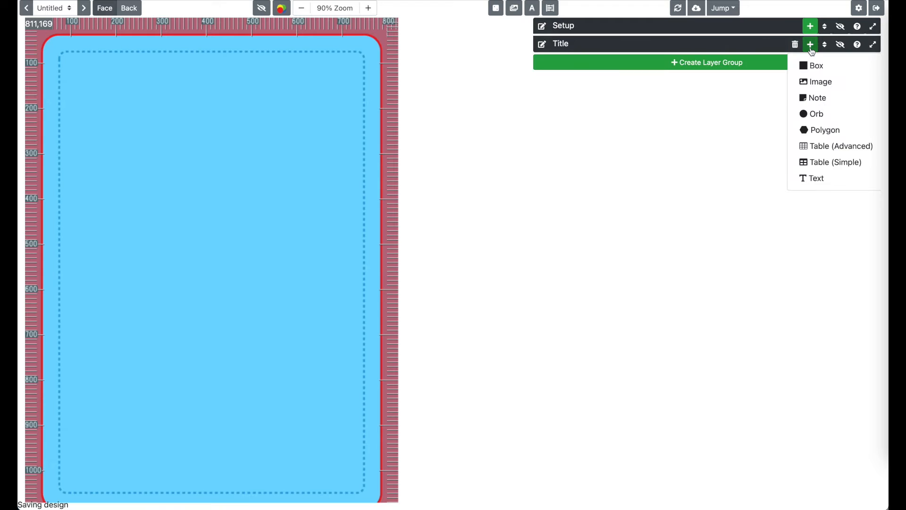
{"action": "left_click", "coordinate": [822, 74]}
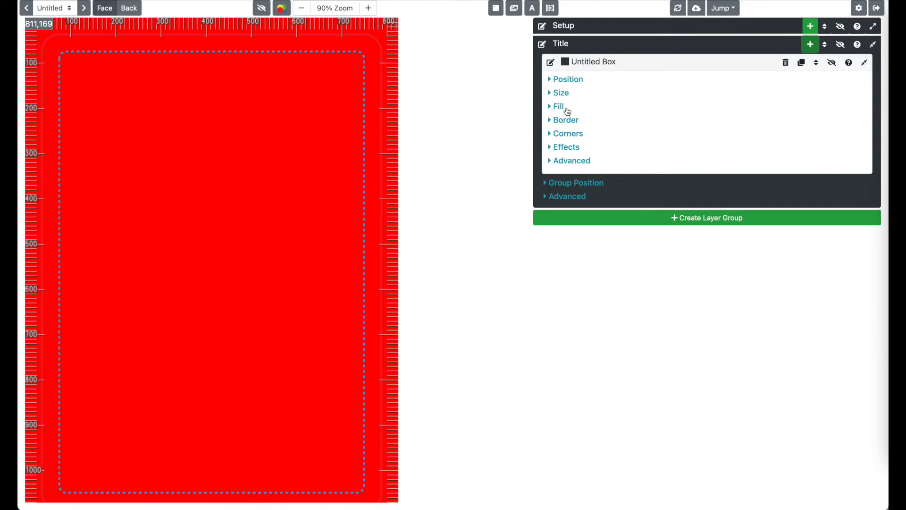
{"action": "left_click", "coordinate": [565, 107]}
{"action": "double_click", "coordinate": [582, 171]}
{"action": "type", "text": "black"}
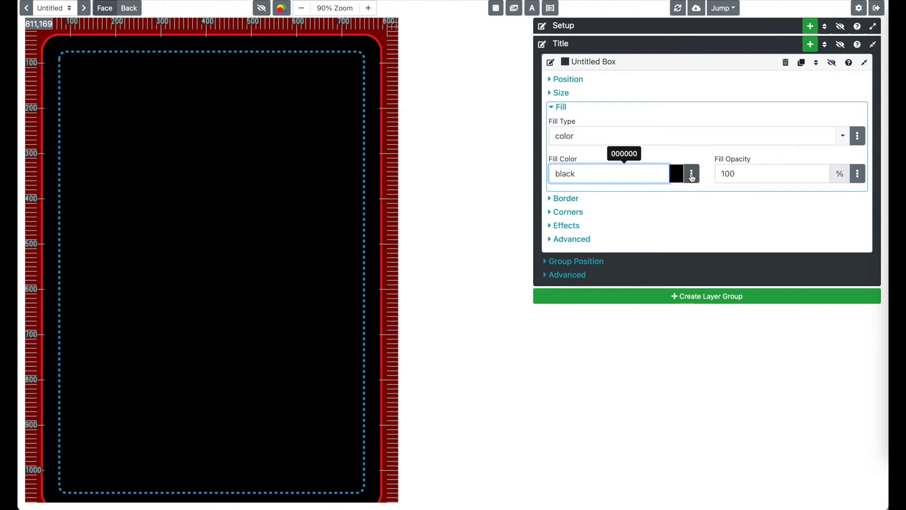
{"action": "left_click", "coordinate": [692, 173]}
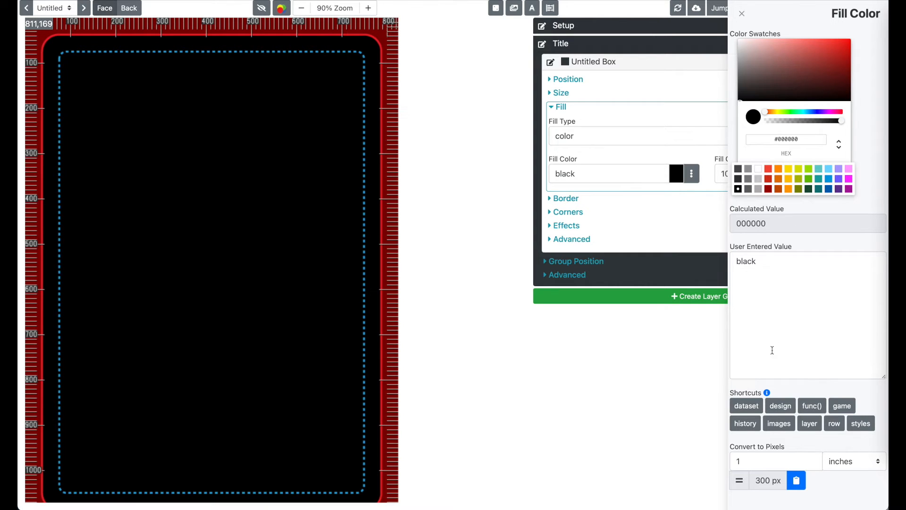
{"action": "left_click", "coordinate": [742, 13]}
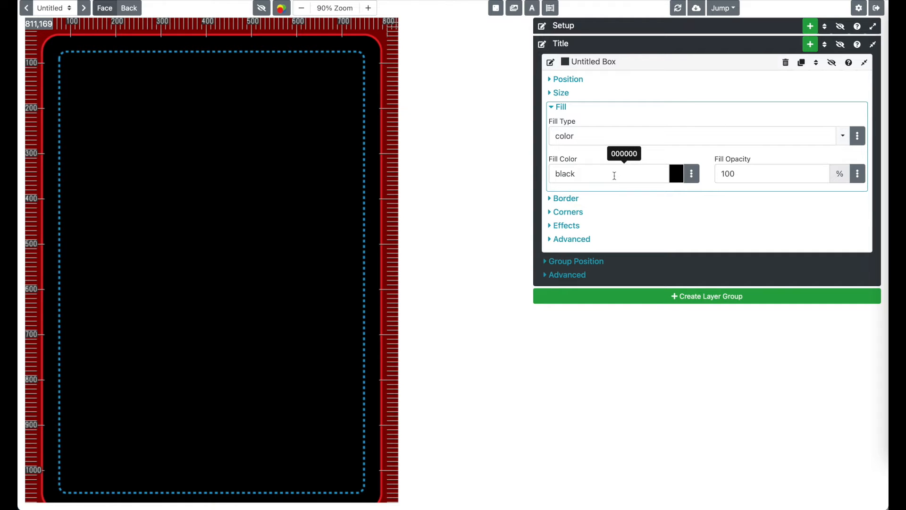
Set the Title group's box height to 100 px, keeping its width at the full design width.
{"action": "left_click", "coordinate": [561, 107]}
{"action": "left_click", "coordinate": [562, 93]}
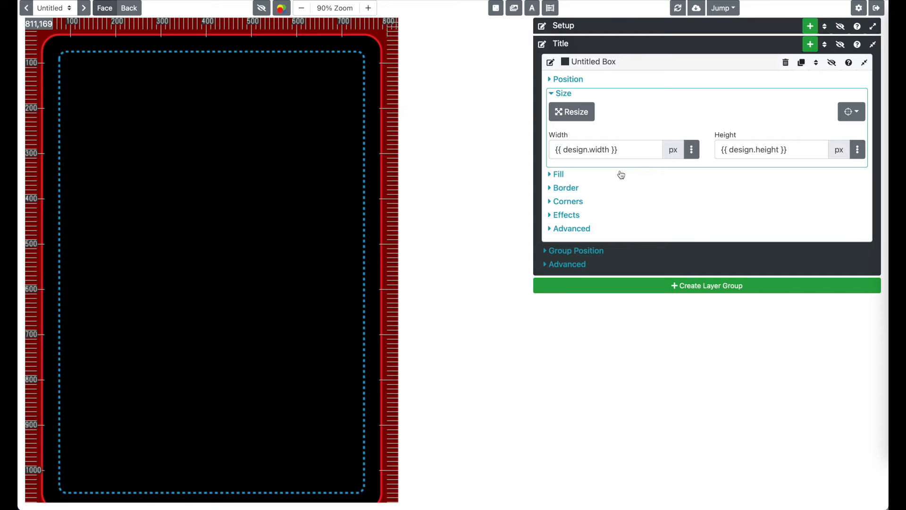
{"action": "left_click", "coordinate": [657, 158]}
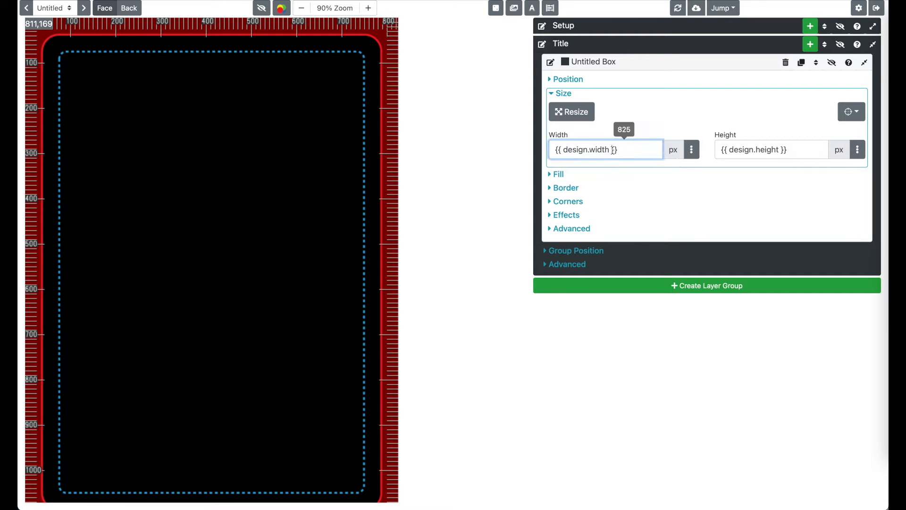
{"action": "left_click", "coordinate": [753, 153]}
{"action": "triple_click", "coordinate": [752, 154]}
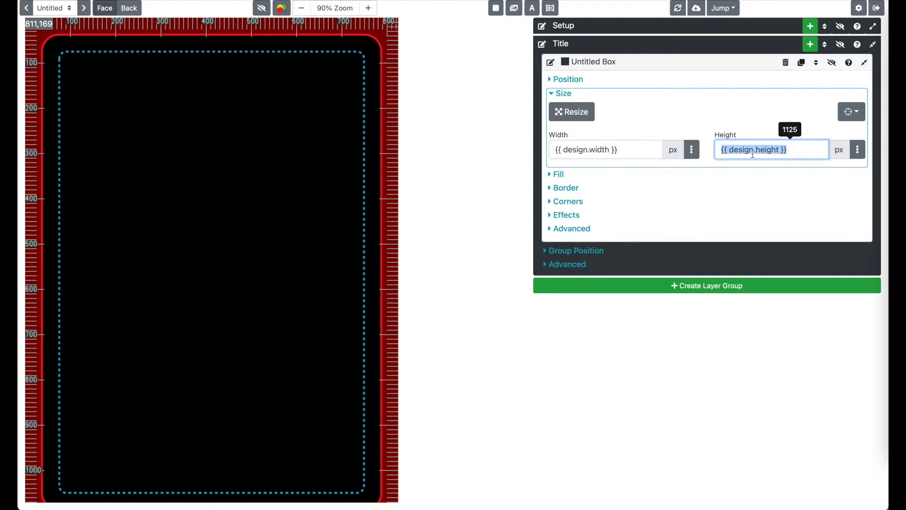
{"action": "type", "text": "100"}
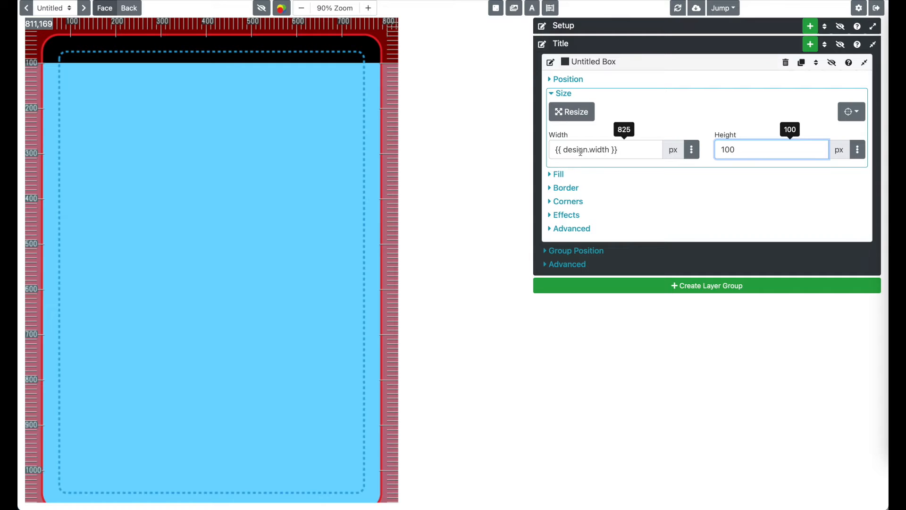
{"action": "left_click", "coordinate": [567, 94]}
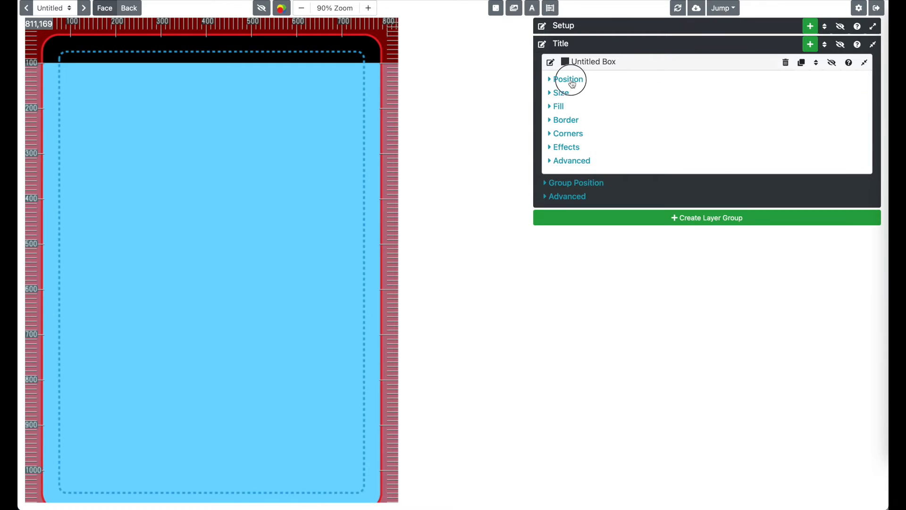
Move the Title group's black box down to about X 0.5 px, Y 63 px, and collapse its layer.
{"action": "left_click", "coordinate": [571, 80]}
{"action": "left_click", "coordinate": [572, 100]}
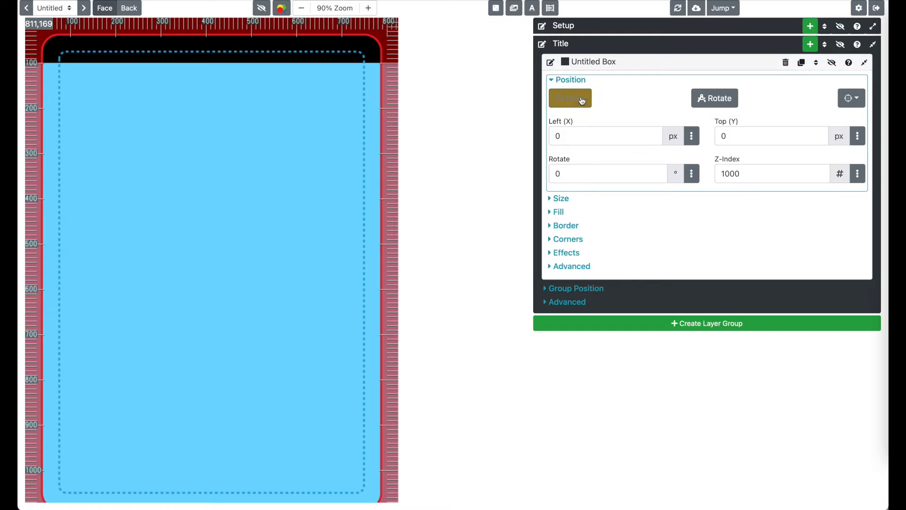
{"action": "left_click_drag", "start_coordinate": [277, 51], "coordinate": [213, 73]}
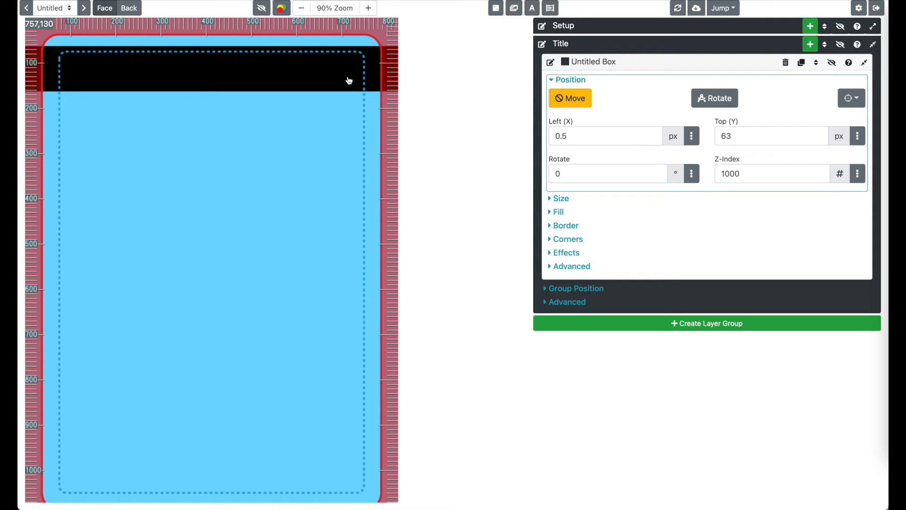
{"action": "left_click", "coordinate": [584, 104]}
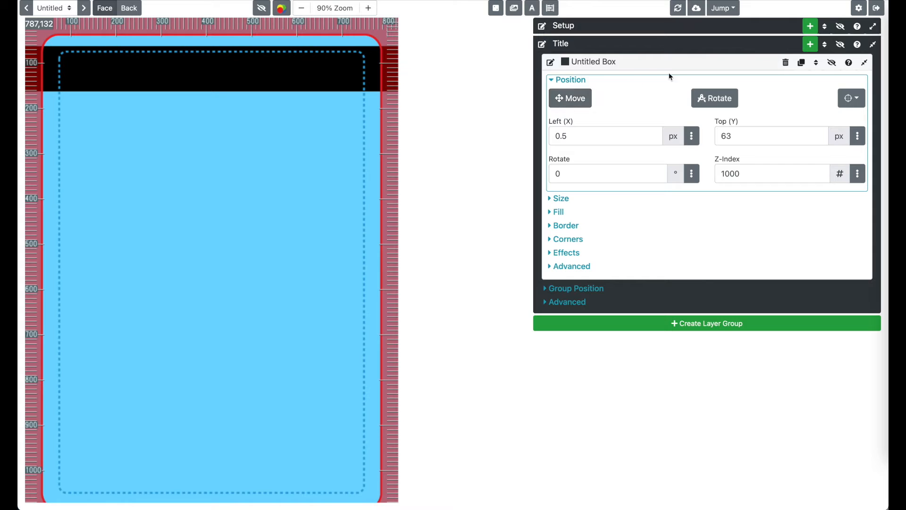
{"action": "left_click", "coordinate": [601, 62]}
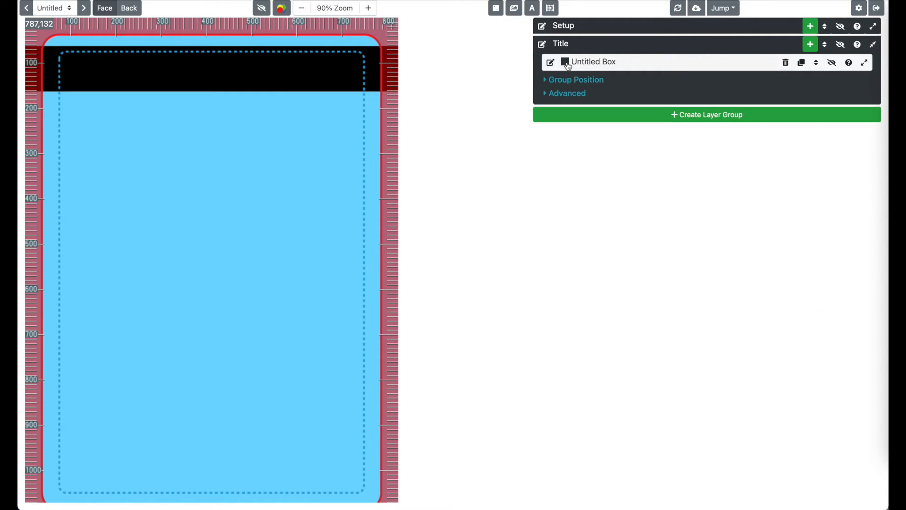
Rename the black box layer as "Title BKG".
{"action": "left_click", "coordinate": [551, 62]}
{"action": "triple_click", "coordinate": [580, 63]}
{"action": "type", "text": "Title BKG"}
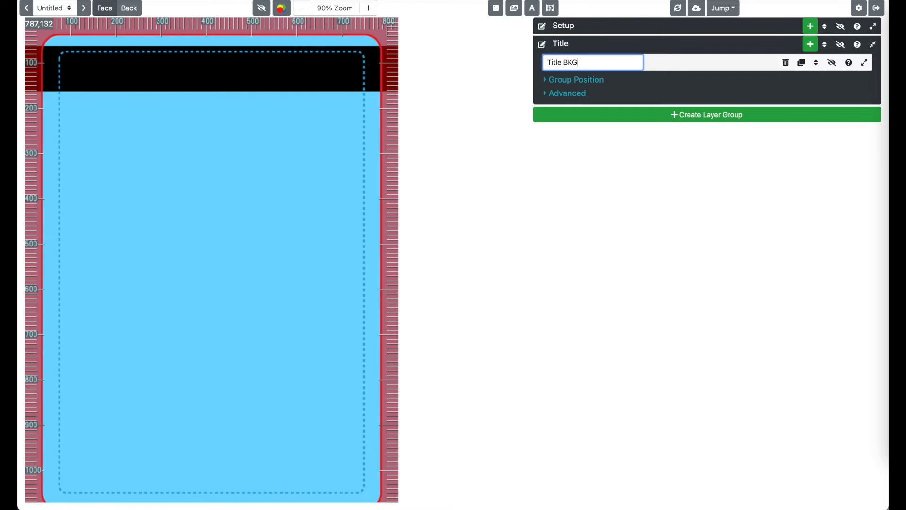
{"action": "key", "text": "Return"}
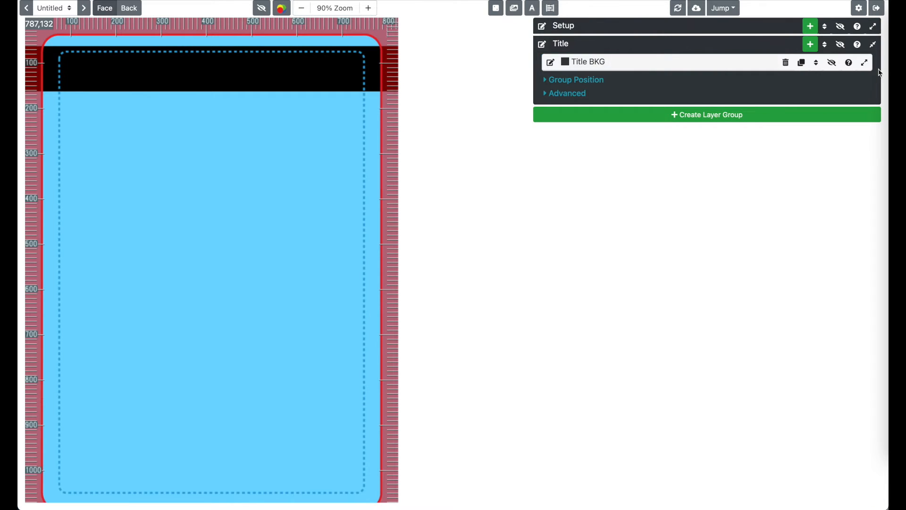
Add a Text layer to the Title group and try to name it "Title".
{"action": "left_click", "coordinate": [811, 46]}
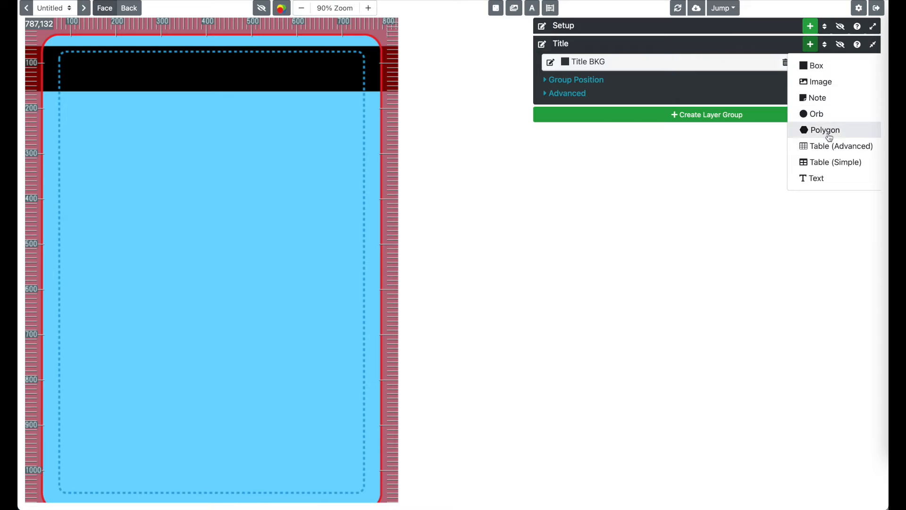
{"action": "left_click", "coordinate": [831, 179]}
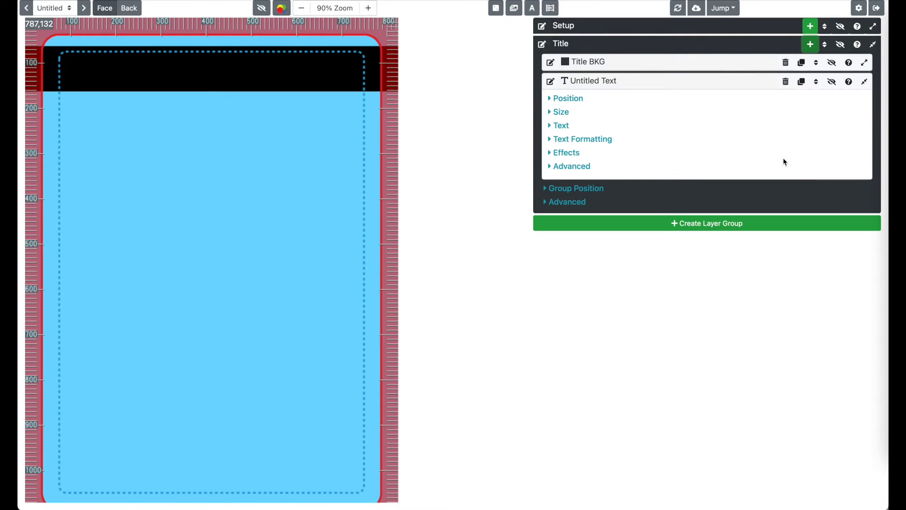
{"action": "left_click", "coordinate": [595, 84]}
{"action": "left_click", "coordinate": [552, 82]}
{"action": "double_click", "coordinate": [576, 84]}
{"action": "key", "text": "ctrl+a"}
{"action": "type", "text": "T"}
{"action": "key", "text": "Return"}
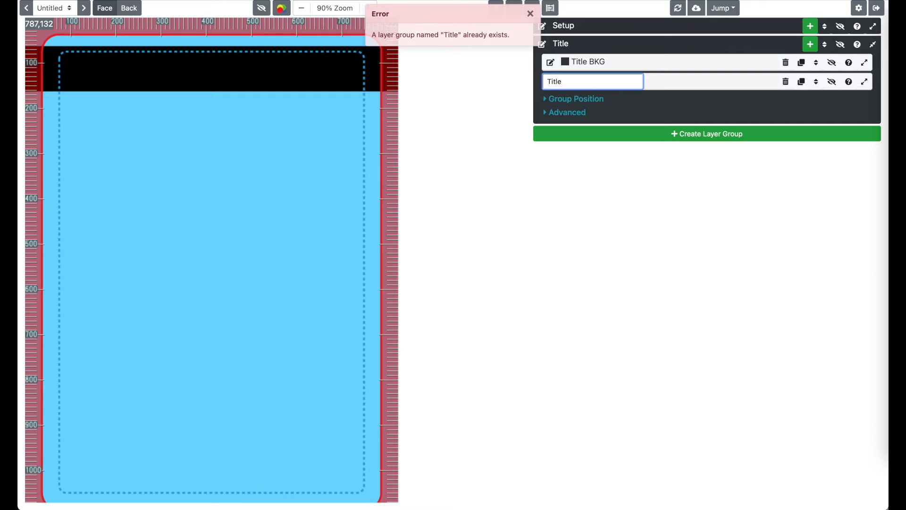
{"action": "double_click", "coordinate": [574, 82]}
Rename the Title layer group as "Title Group", apply the name "Title" to the text layer, and dismiss the error notices.
{"action": "left_click", "coordinate": [543, 44]}
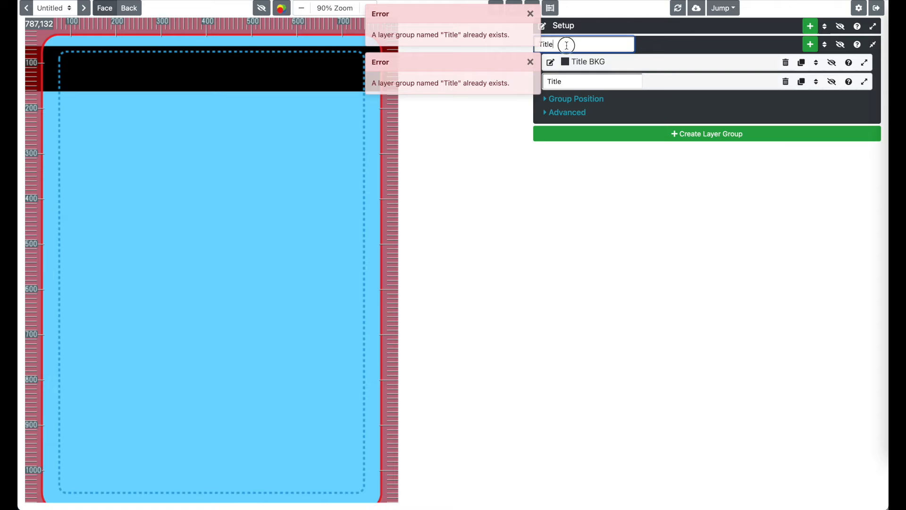
{"action": "type", "text": "Group"}
{"action": "key", "text": "Return"}
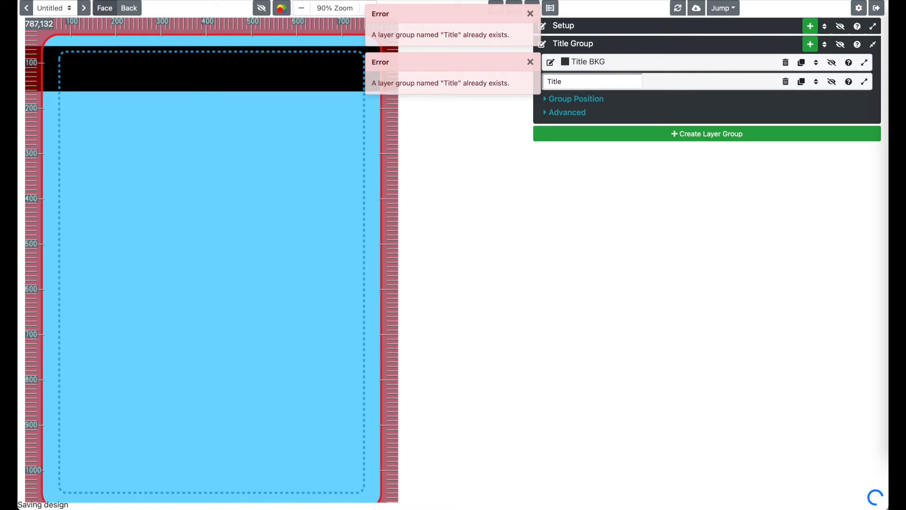
{"action": "left_click", "coordinate": [570, 80]}
{"action": "key", "text": "Return"}
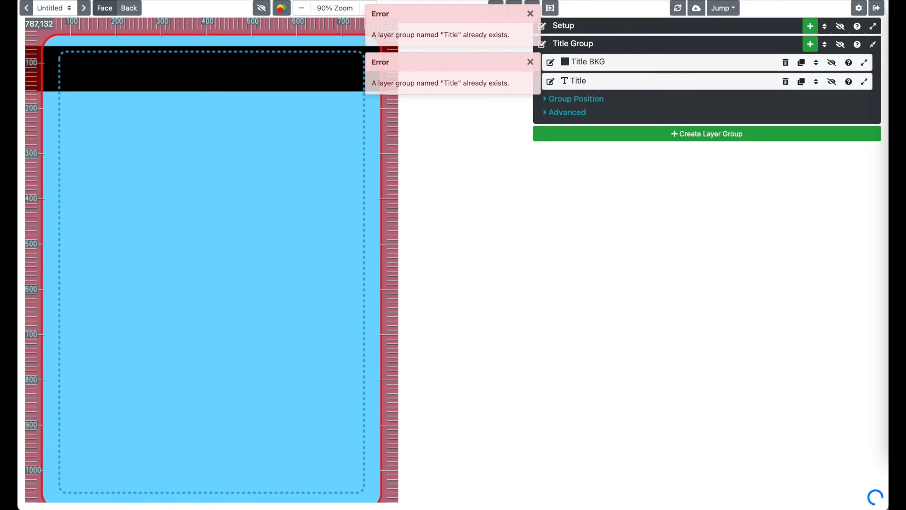
{"action": "left_click", "coordinate": [530, 62]}
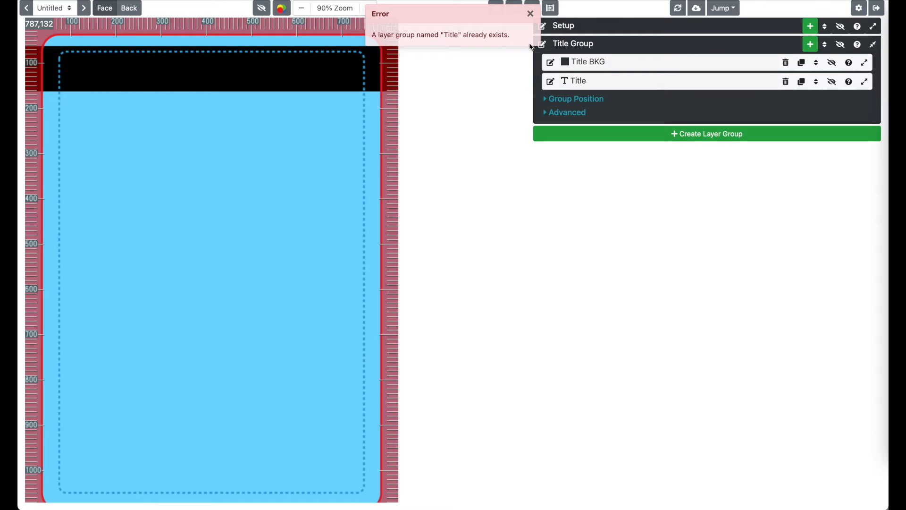
{"action": "left_click", "coordinate": [530, 13]}
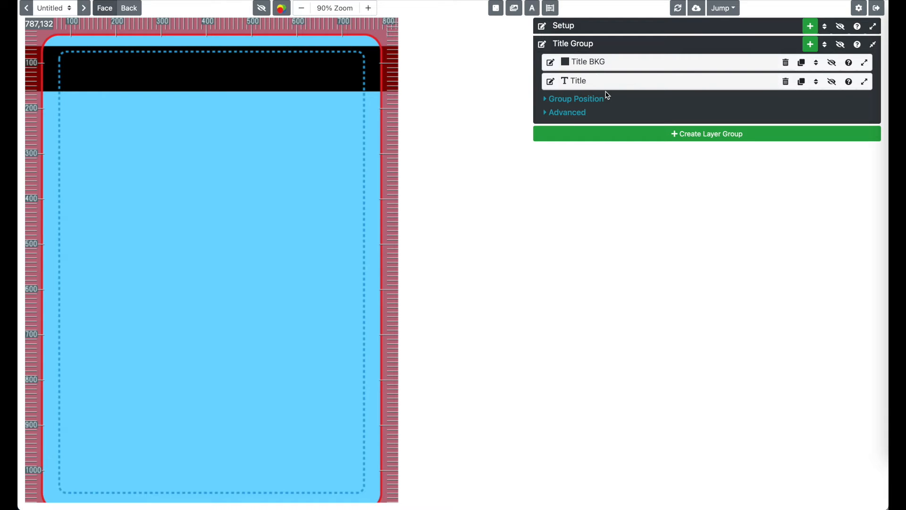
Expand the Title text layer and show its Text property.
{"action": "left_click", "coordinate": [636, 88]}
{"action": "left_click", "coordinate": [568, 126]}
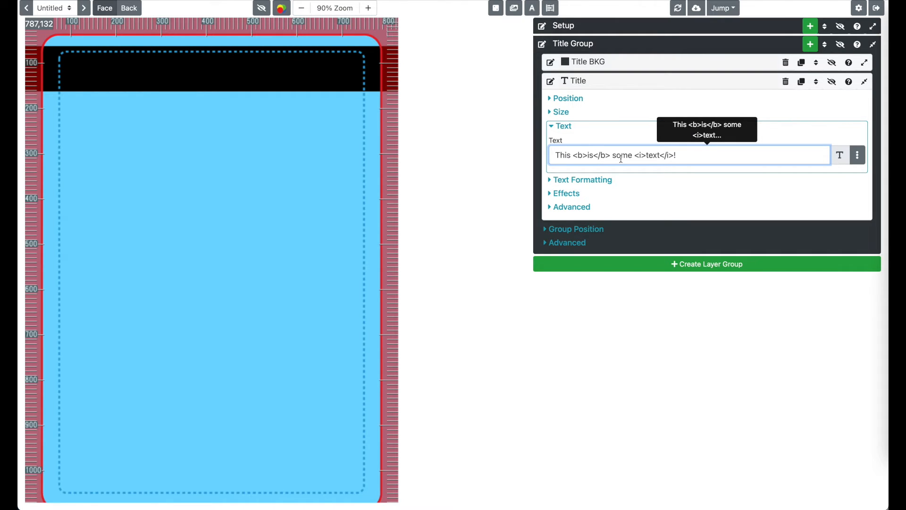
{"action": "left_click", "coordinate": [518, 95]}
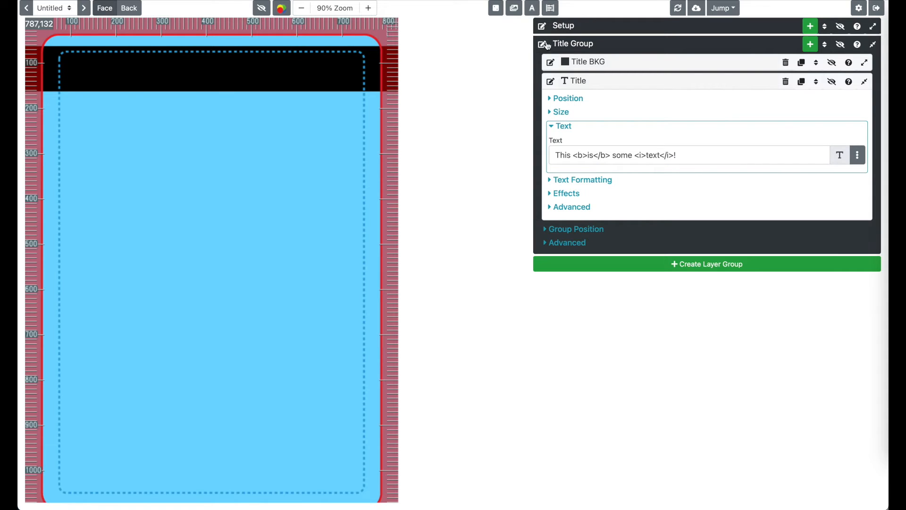
Open the design's dataset and set the first row's name to "Blue Jay".
{"action": "left_click", "coordinate": [551, 9]}
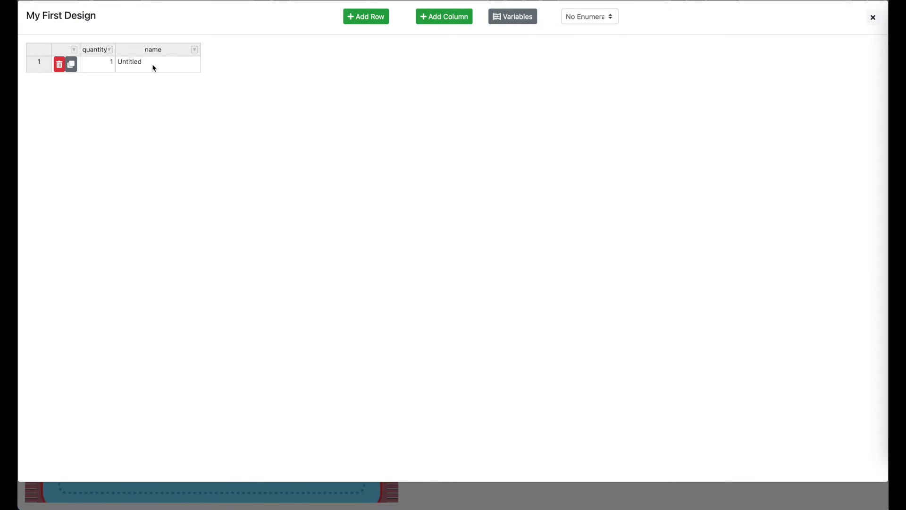
{"action": "double_click", "coordinate": [153, 69]}
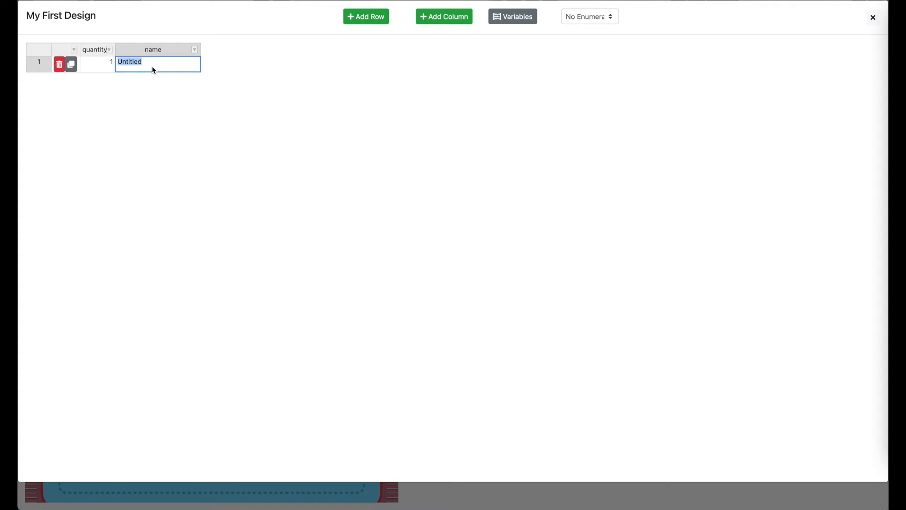
{"action": "type", "text": "Blue Joay"}
{"action": "key", "text": "BackSpace"}
{"action": "key", "text": "BackSpace"}
{"action": "key", "text": "BackSpace"}
{"action": "key", "text": "Return"}
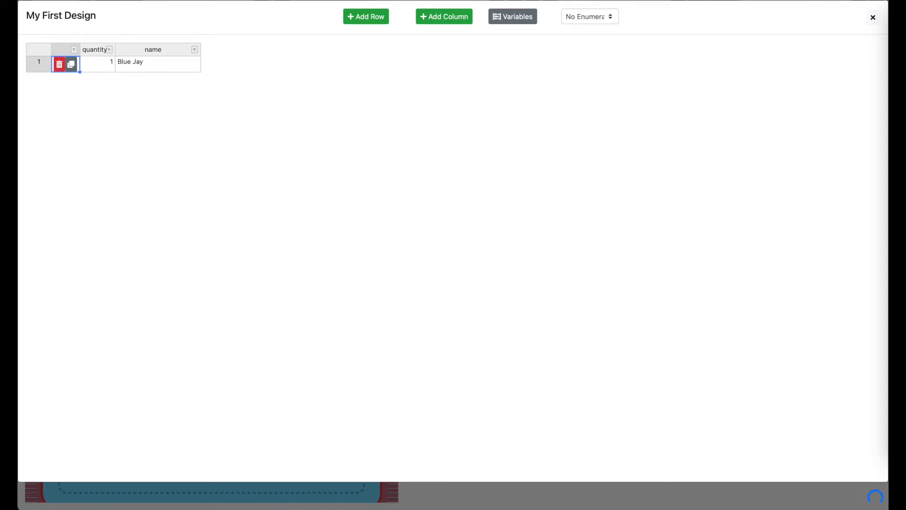
Add a second row to the dataset and name it "Crow".
{"action": "left_click", "coordinate": [380, 23]}
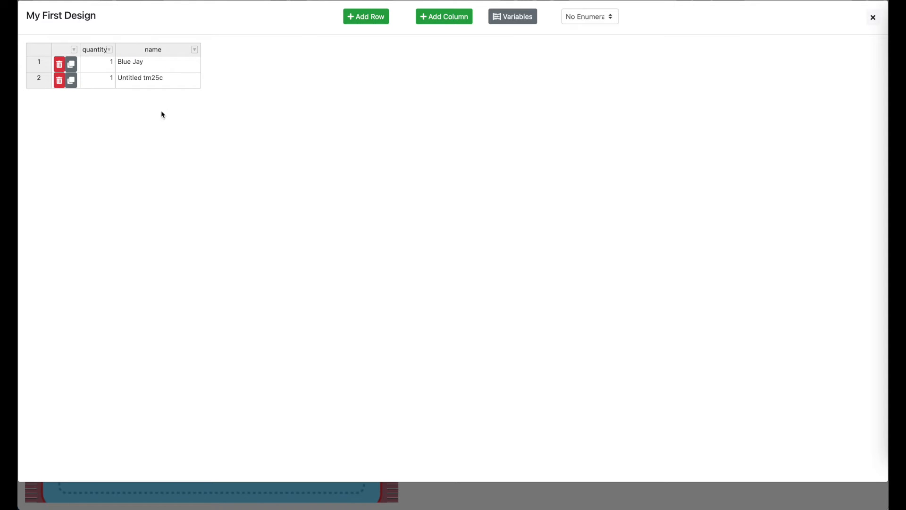
{"action": "double_click", "coordinate": [150, 83]}
{"action": "type", "text": "Crow"}
{"action": "key", "text": "Return"}
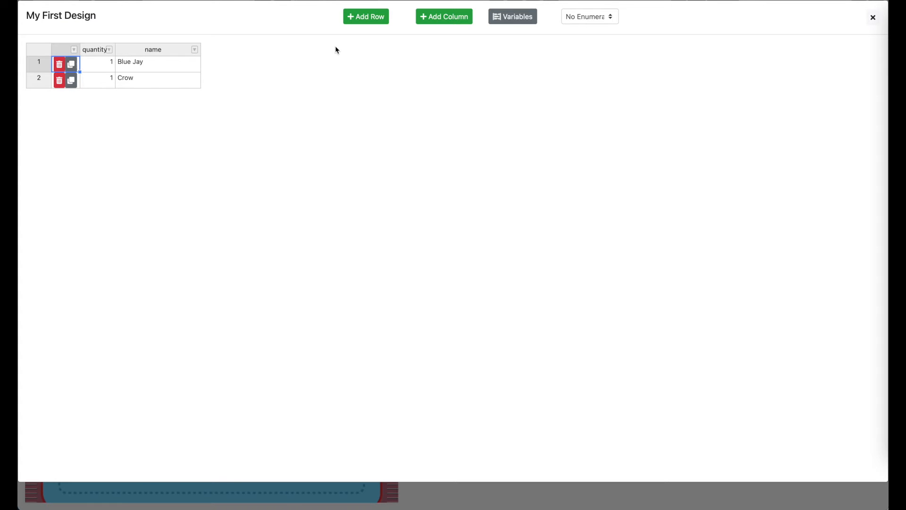
Add a third dataset row named "Canary" and return to the card design.
{"action": "left_click", "coordinate": [366, 19]}
{"action": "double_click", "coordinate": [162, 93]}
{"action": "type", "text": "Canary"}
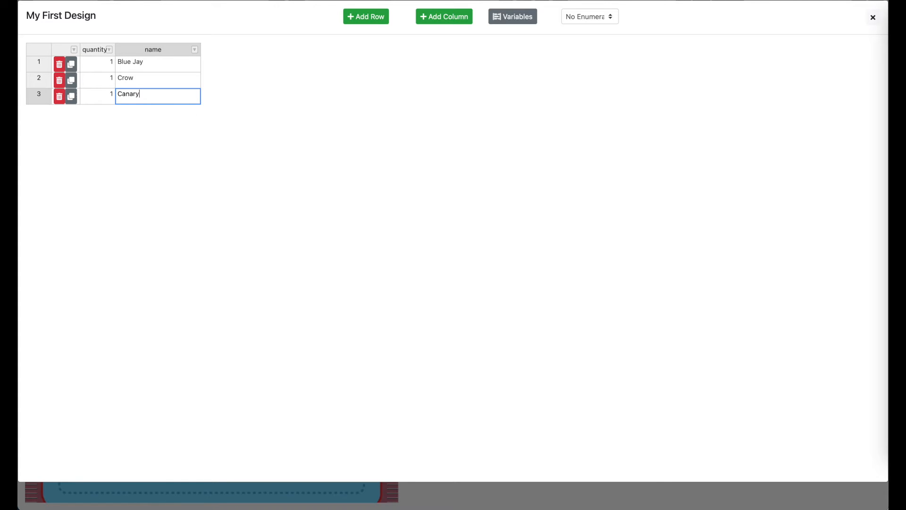
{"action": "key", "text": "Tab"}
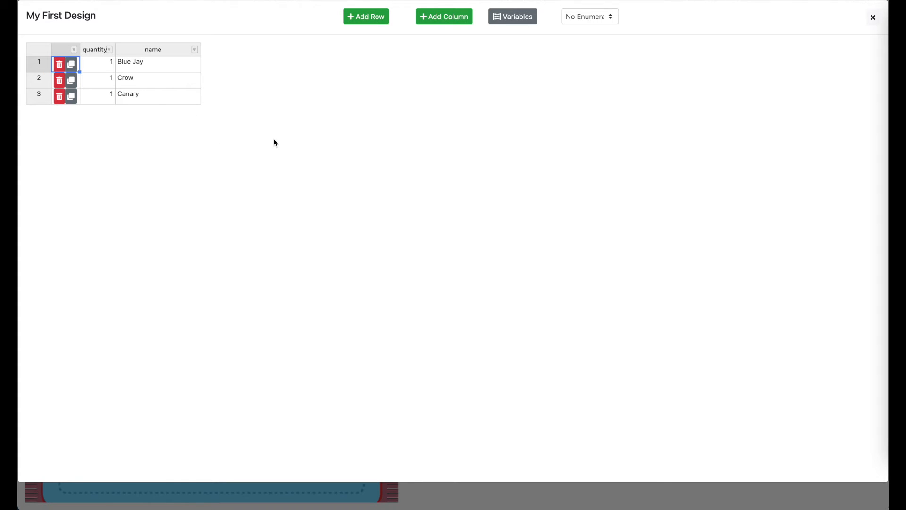
{"action": "left_click", "coordinate": [870, 18]}
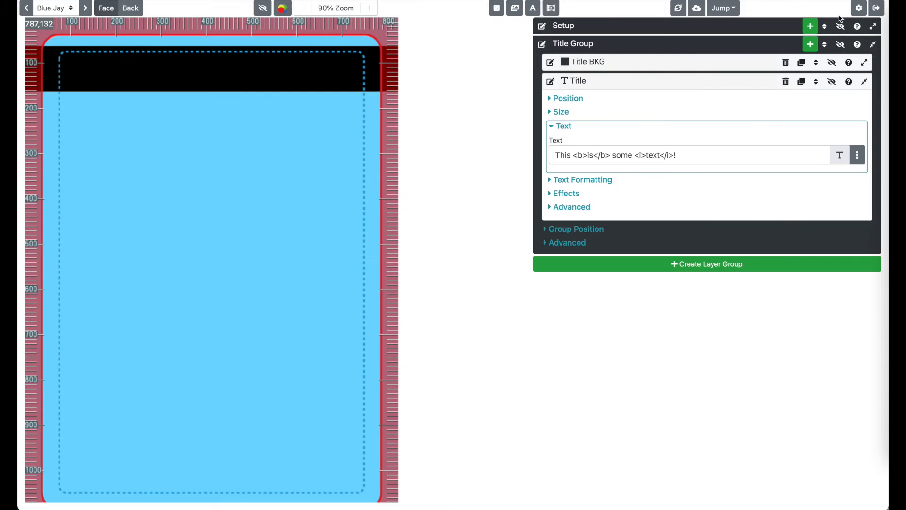
Step through the previews of the dataset's cards, ending on the Crow card.
{"action": "left_click", "coordinate": [60, 9]}
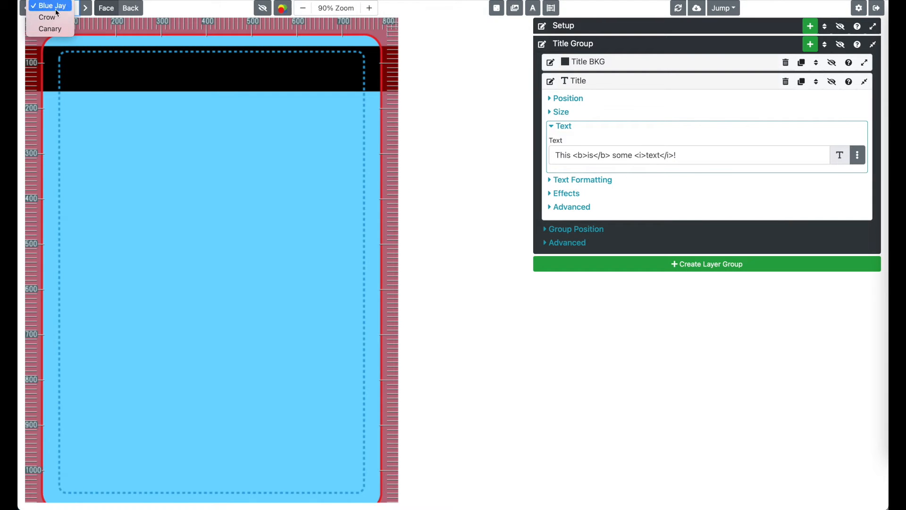
{"action": "left_click", "coordinate": [92, 76]}
{"action": "left_click", "coordinate": [86, 12]}
{"action": "left_click", "coordinate": [86, 13]}
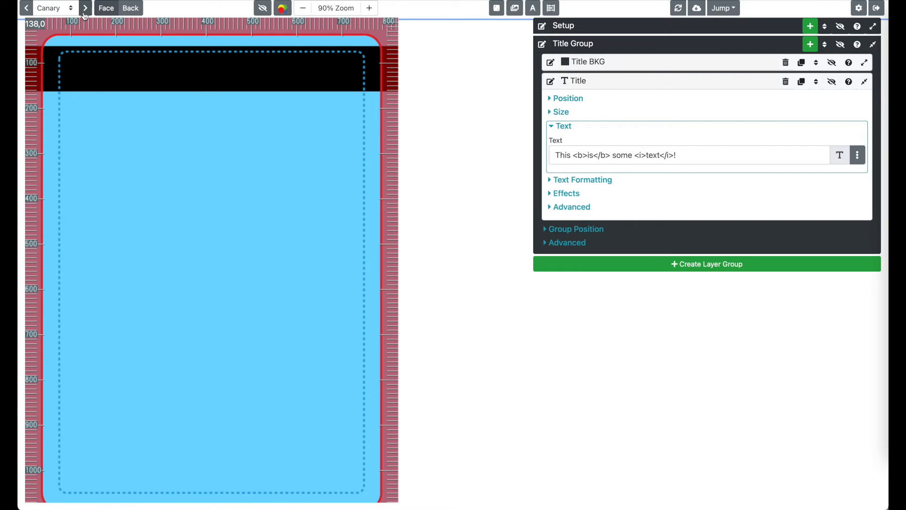
{"action": "left_click", "coordinate": [25, 10]}
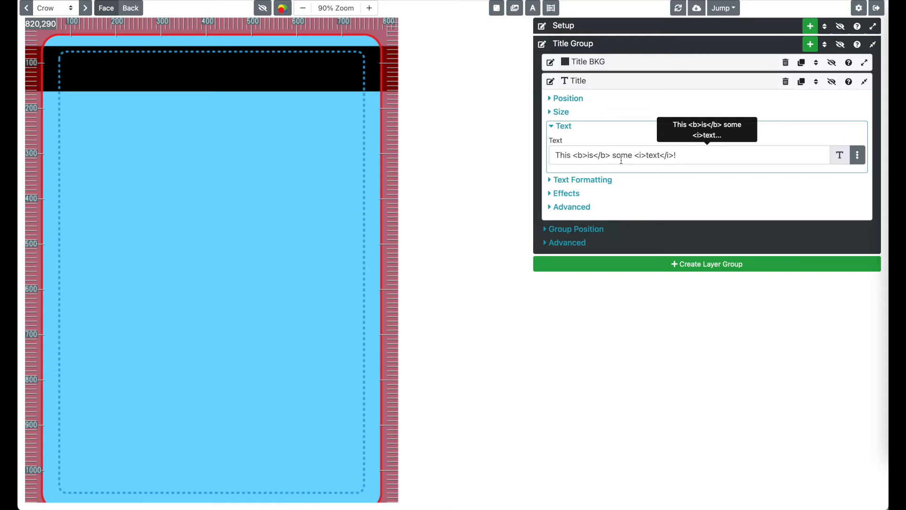
Set the Title text layer's default style to h1 in its text formatting.
{"action": "left_click", "coordinate": [591, 182]}
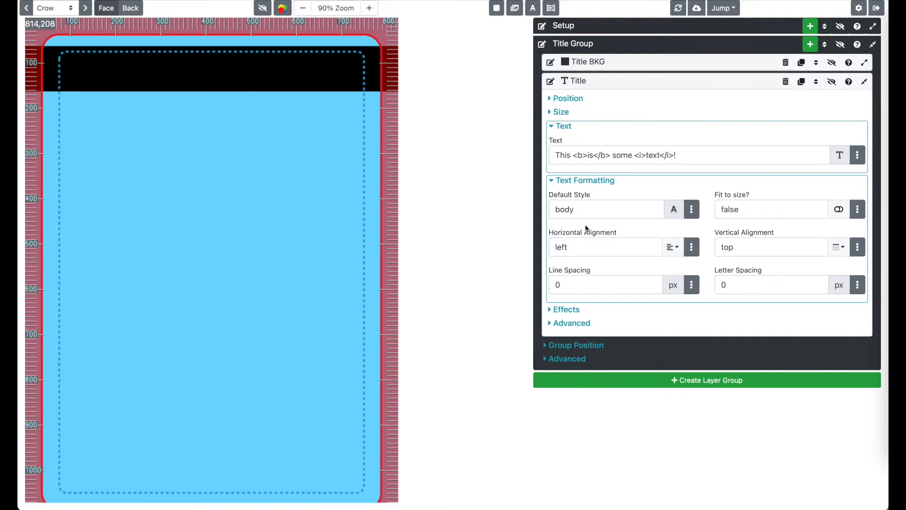
{"action": "left_click", "coordinate": [692, 207]}
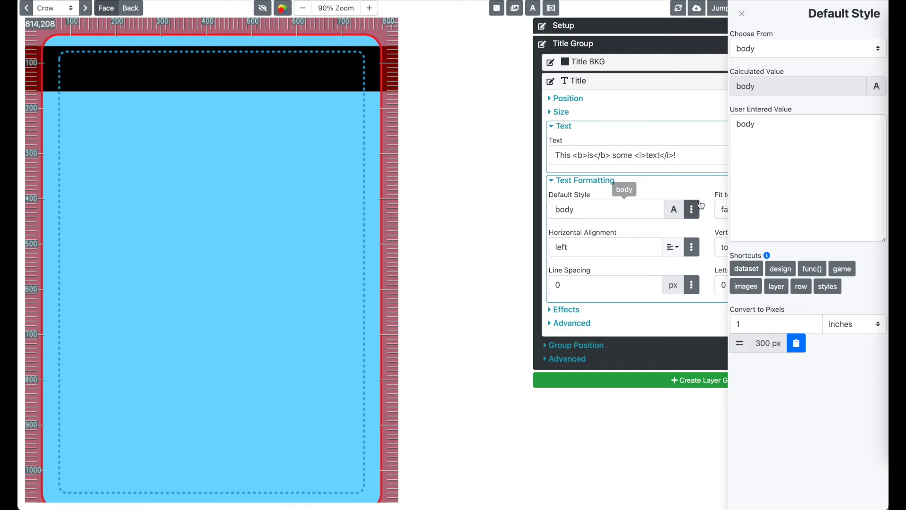
{"action": "left_click", "coordinate": [801, 50]}
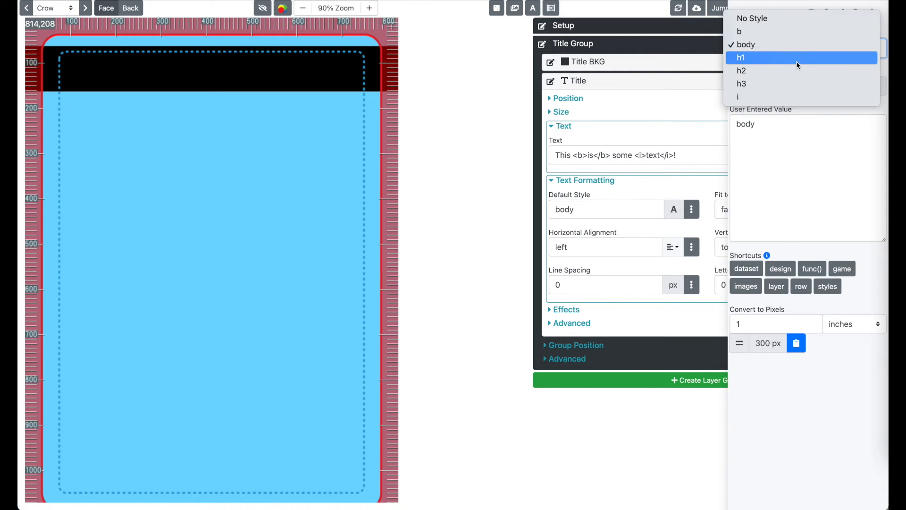
{"action": "left_click", "coordinate": [797, 58]}
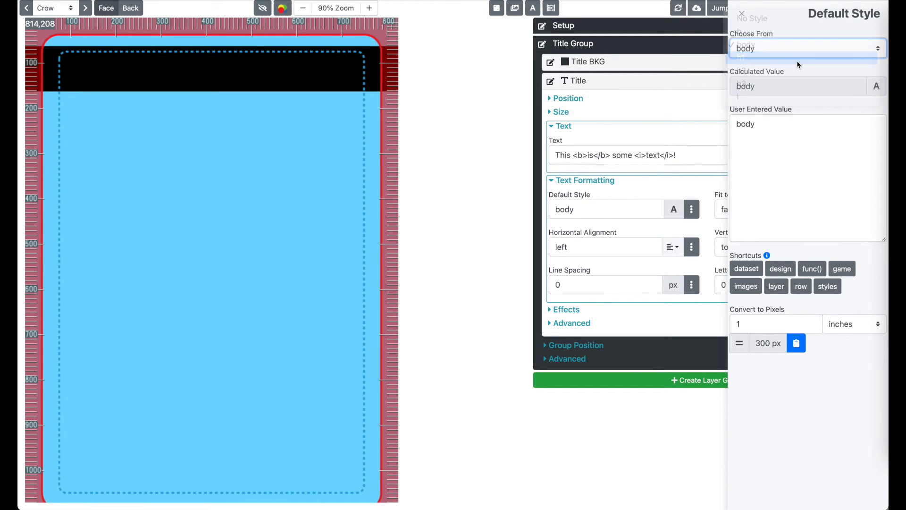
{"action": "left_click", "coordinate": [591, 209]}
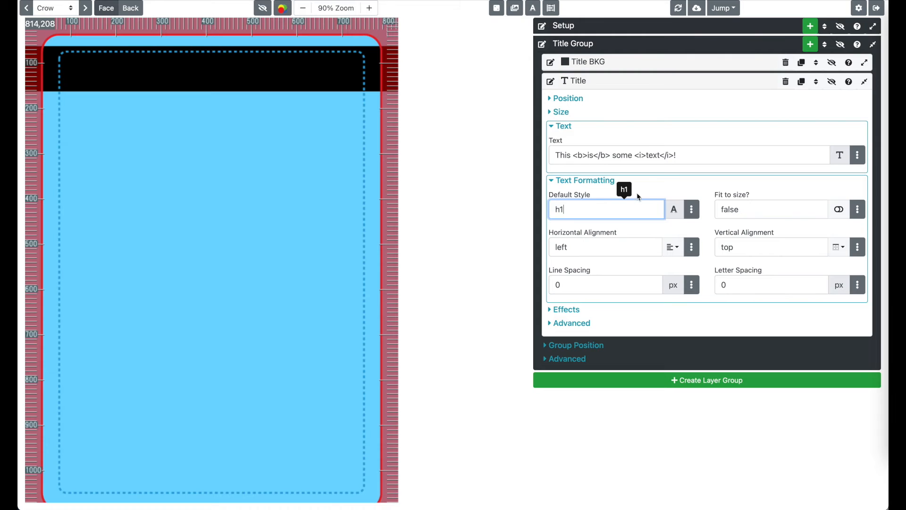
Set the font color of the h1 text style to gold.
{"action": "left_click", "coordinate": [533, 10]}
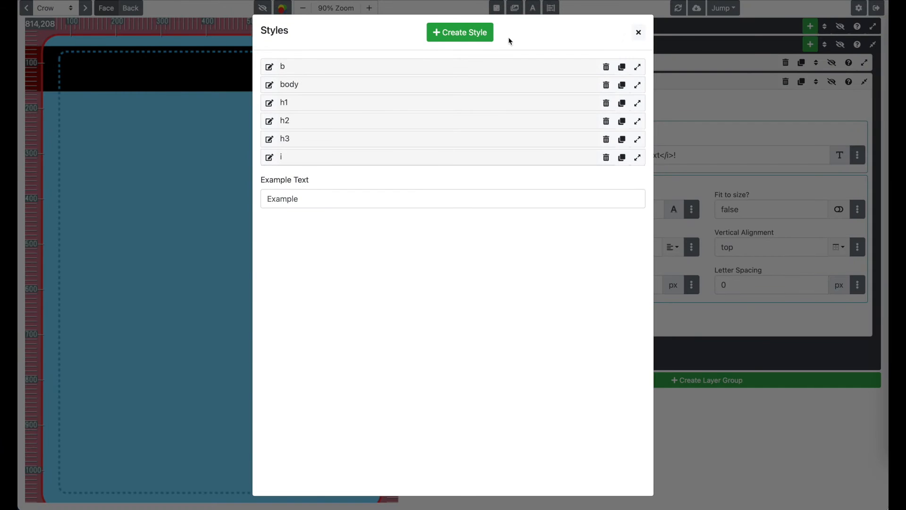
{"action": "left_click", "coordinate": [313, 105]}
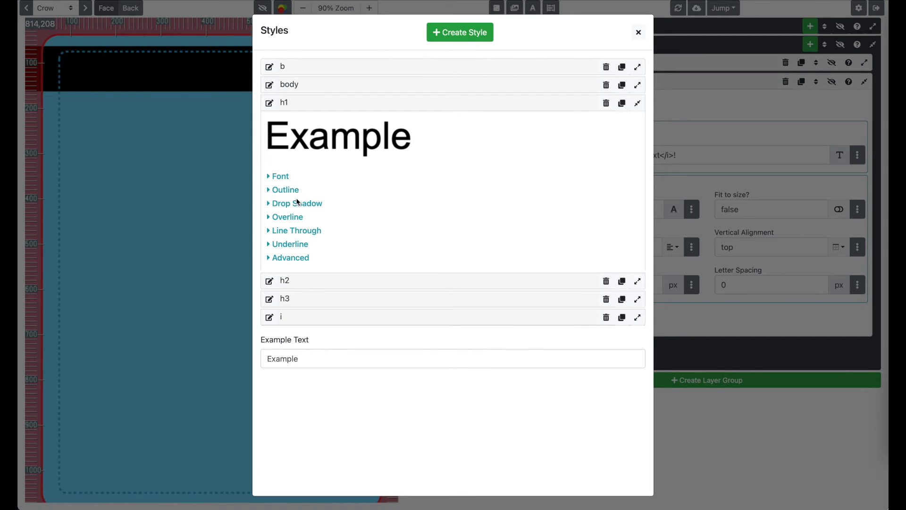
{"action": "left_click", "coordinate": [286, 177]}
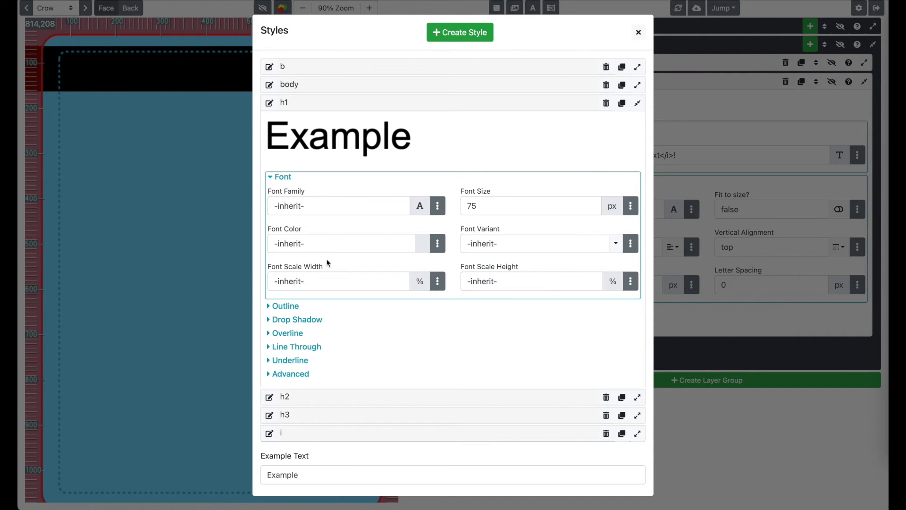
{"action": "left_click", "coordinate": [365, 249]}
{"action": "type", "text": "gold"}
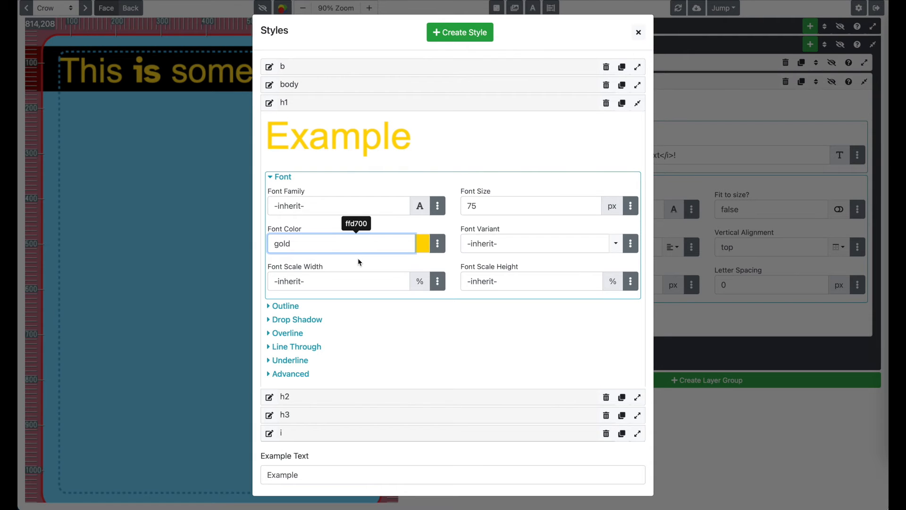
Examine the font family choices offered for the h1 style and close the styles editor.
{"action": "left_click", "coordinate": [326, 206]}
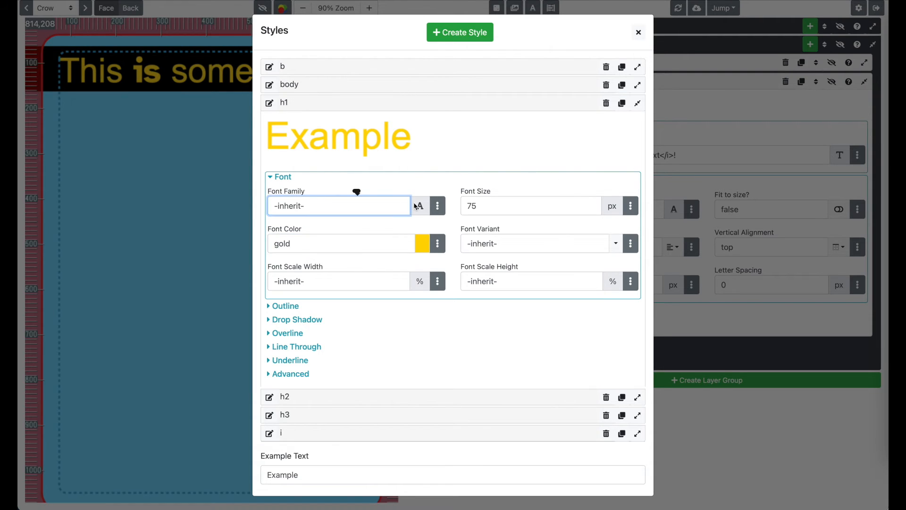
{"action": "left_click", "coordinate": [417, 207]}
{"action": "left_click", "coordinate": [805, 45]}
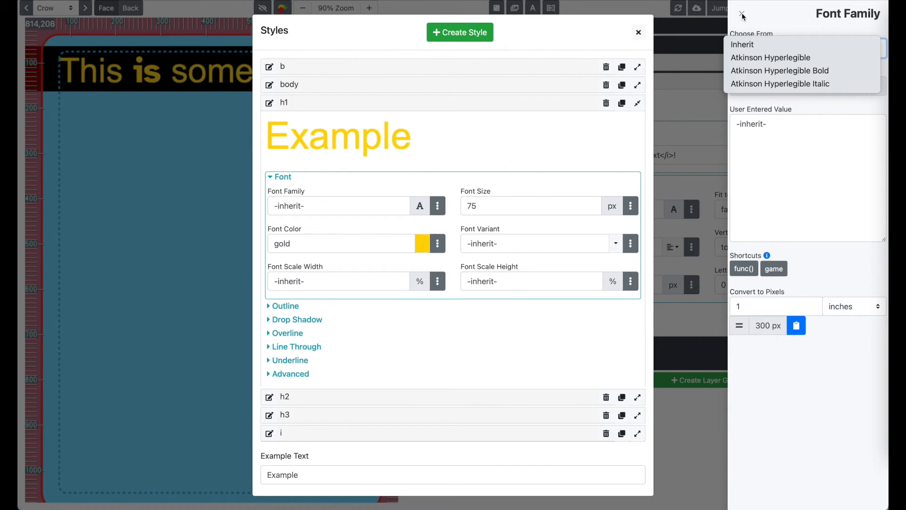
{"action": "left_click", "coordinate": [638, 32]}
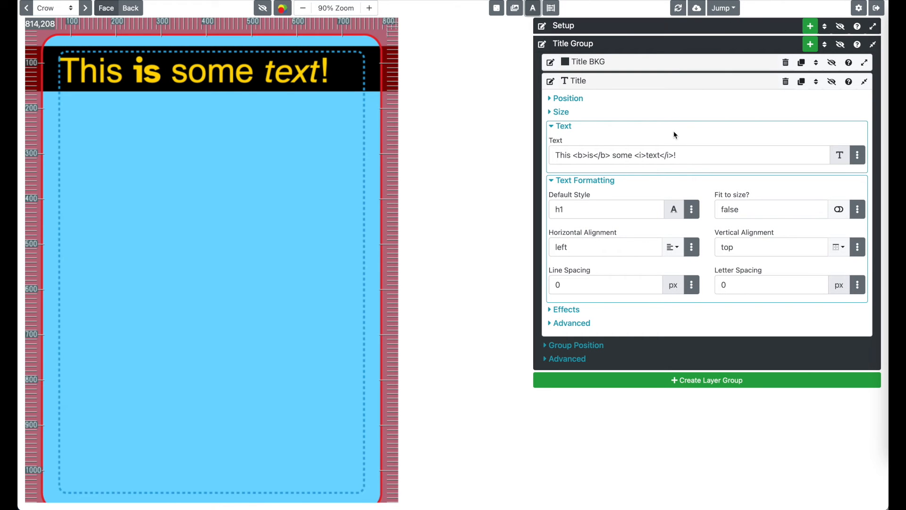
Leave the card design and open the font library from the game's font palette to add more fonts.
{"action": "left_click", "coordinate": [876, 8]}
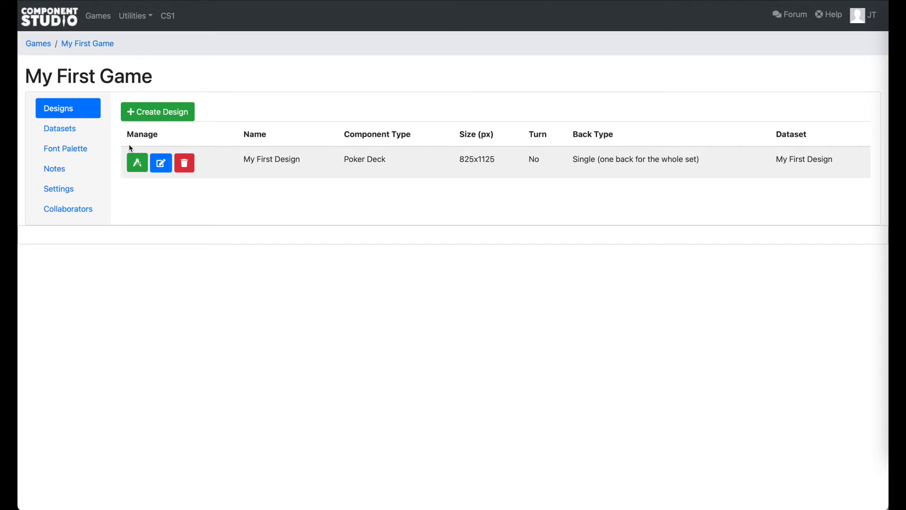
{"action": "left_click", "coordinate": [89, 152]}
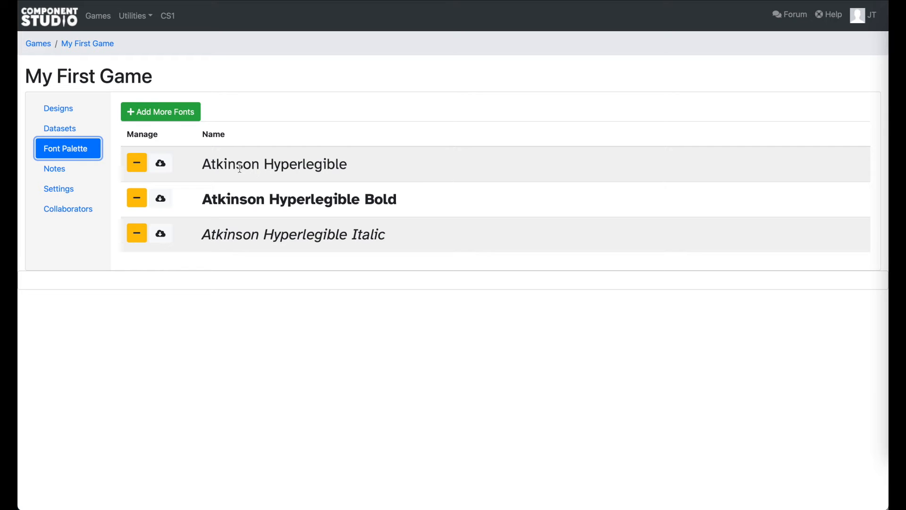
{"action": "left_click", "coordinate": [181, 121]}
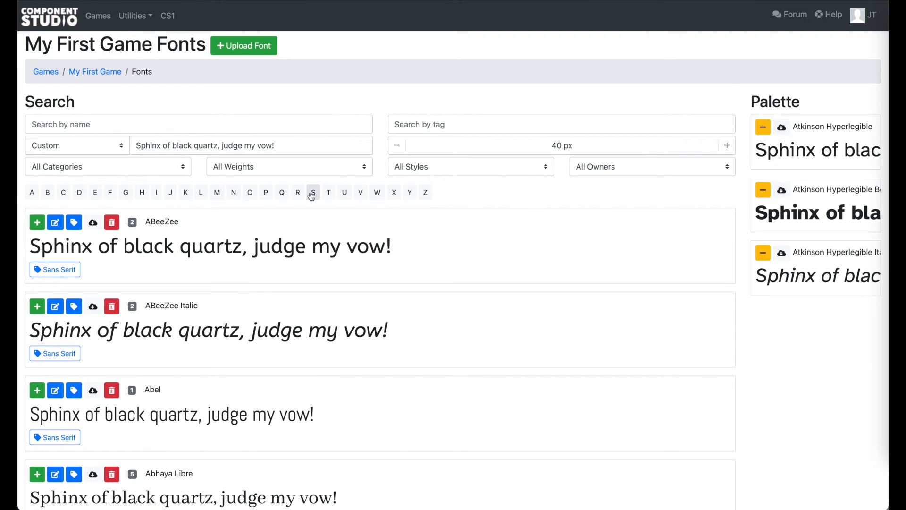
Browse the fonts starting with T, S and F, and check the tag management for Fahkwang Bold.
{"action": "left_click", "coordinate": [329, 192]}
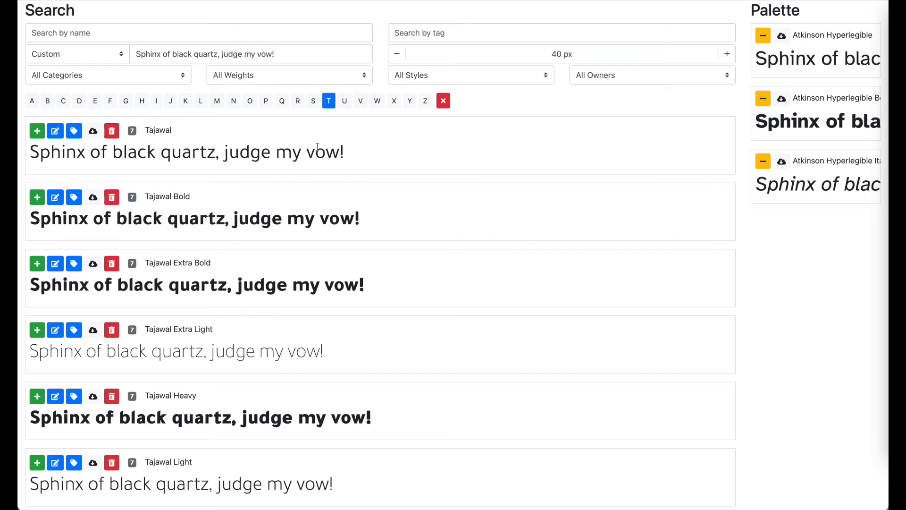
{"action": "left_click", "coordinate": [314, 101]}
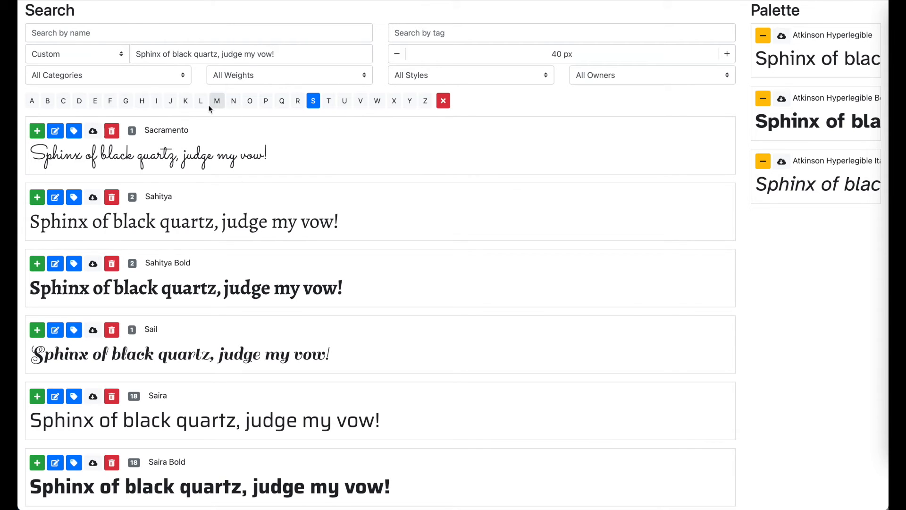
{"action": "left_click", "coordinate": [112, 102]}
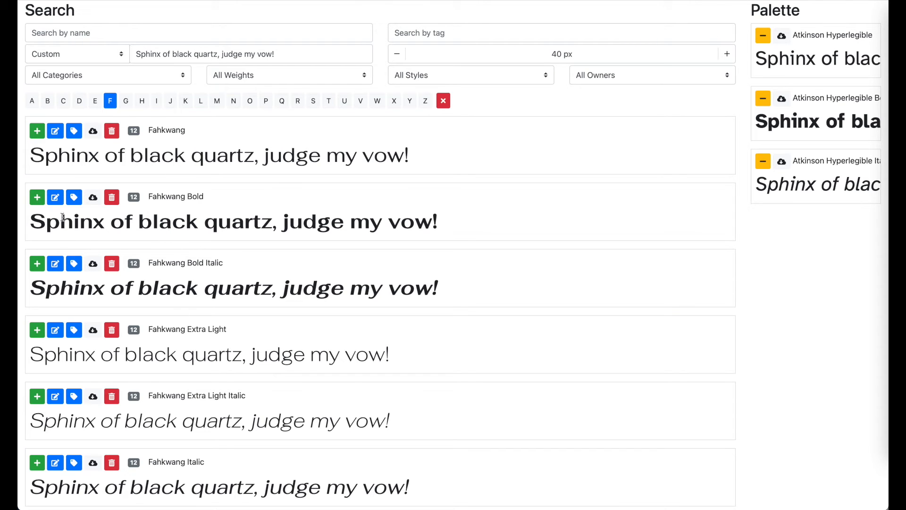
{"action": "left_click", "coordinate": [73, 197]}
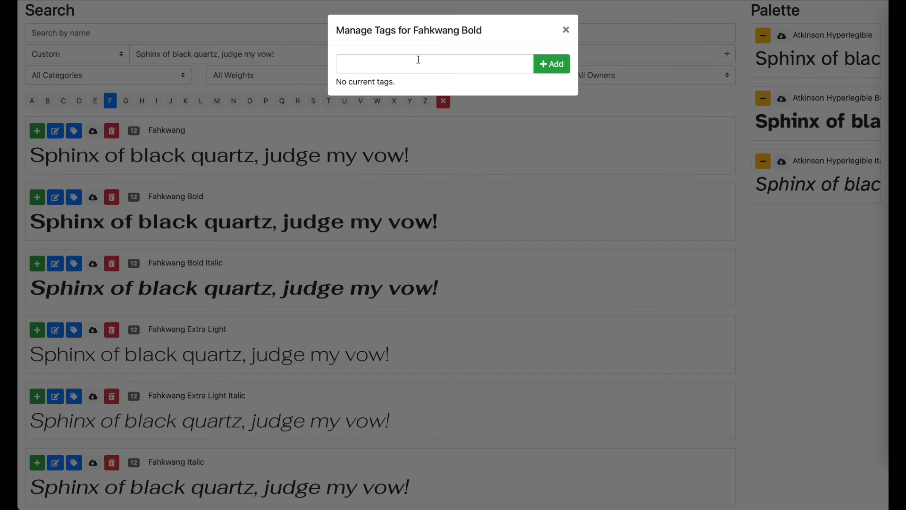
{"action": "left_click", "coordinate": [566, 31]}
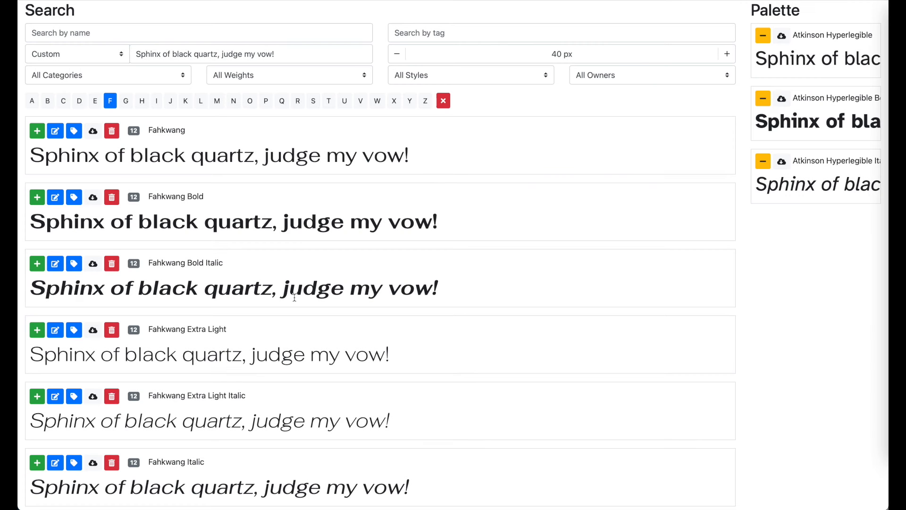
{"action": "scroll", "coordinate": [264, 381], "scroll_direction": "down", "scroll_amount": 3}
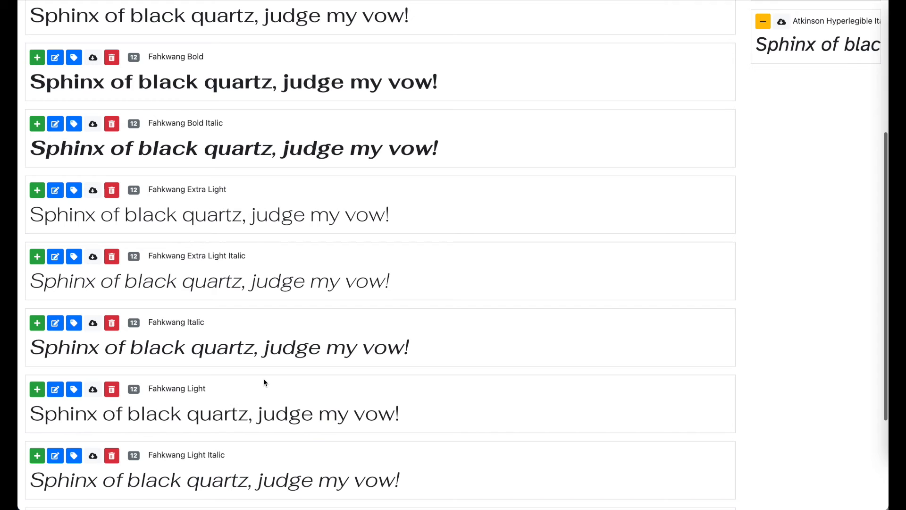
{"action": "scroll", "coordinate": [264, 382], "scroll_direction": "up", "scroll_amount": 2}
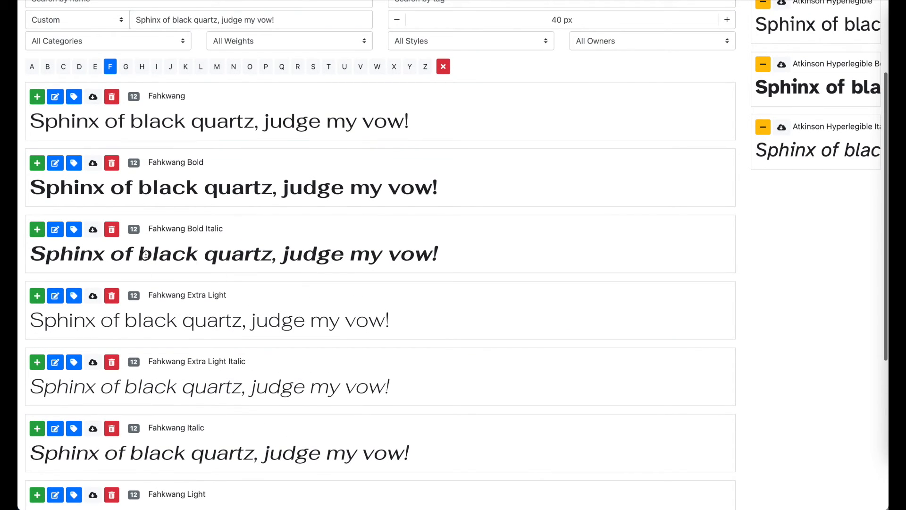
{"action": "scroll", "coordinate": [308, 105], "scroll_direction": "up", "scroll_amount": 3}
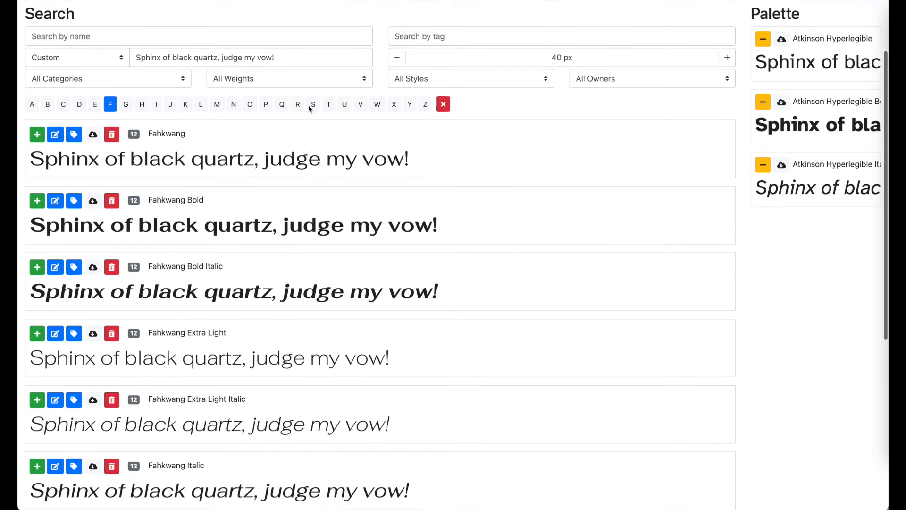
Filter the font library by the tag Wide.
{"action": "left_click", "coordinate": [429, 124]}
{"action": "type", "text": "sci"}
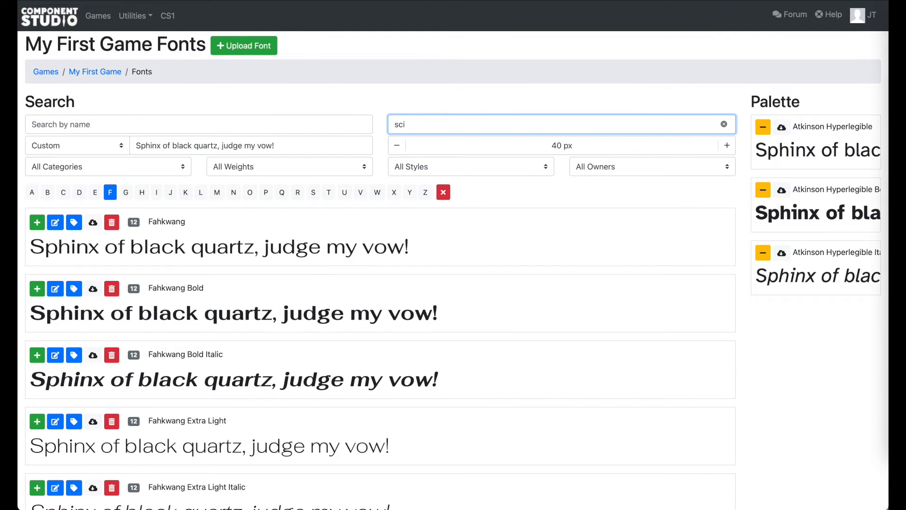
{"action": "key", "text": "BackSpace"}
{"action": "type", "text": "Wid"}
{"action": "left_click", "coordinate": [430, 149]}
{"action": "scroll", "coordinate": [405, 184], "scroll_direction": "down", "scroll_amount": 2}
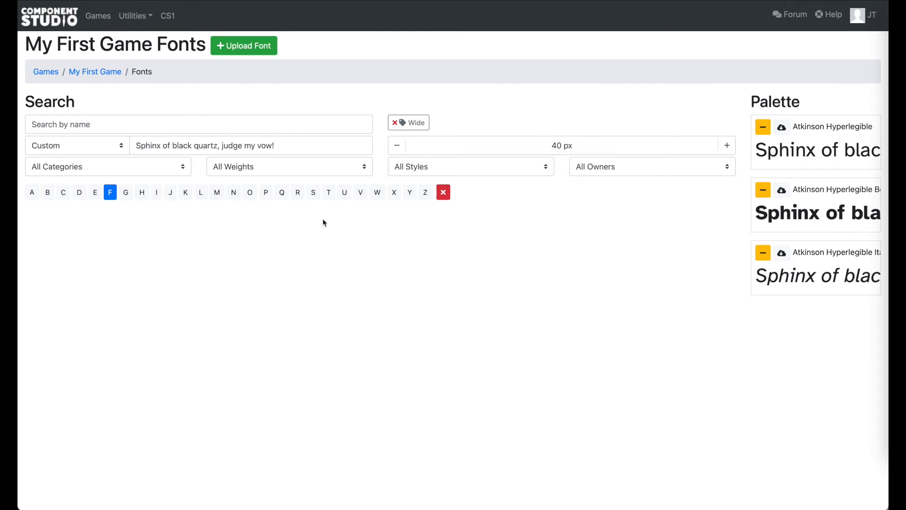
Clear the F initial filter and add the Black Han Sans font to the game's palette.
{"action": "left_click", "coordinate": [444, 191]}
{"action": "scroll", "coordinate": [388, 267], "scroll_direction": "down", "scroll_amount": 1}
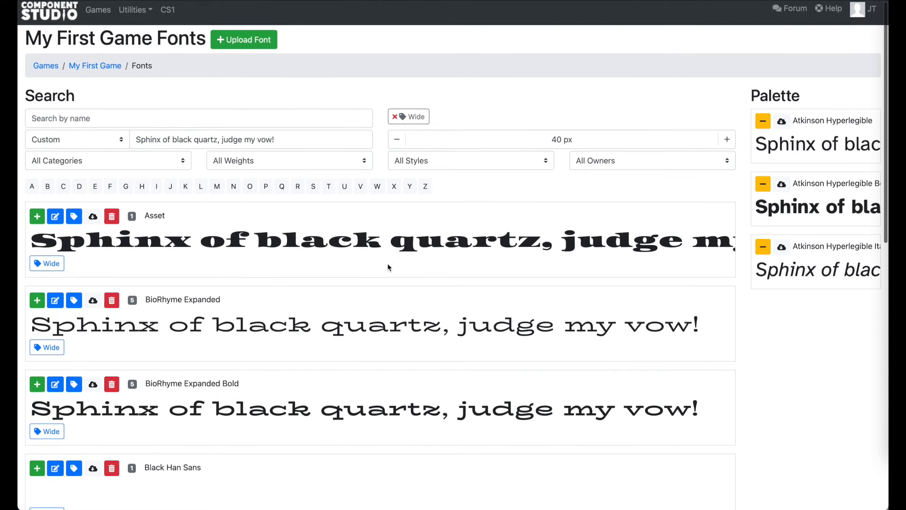
{"action": "scroll", "coordinate": [389, 267], "scroll_direction": "down", "scroll_amount": 3}
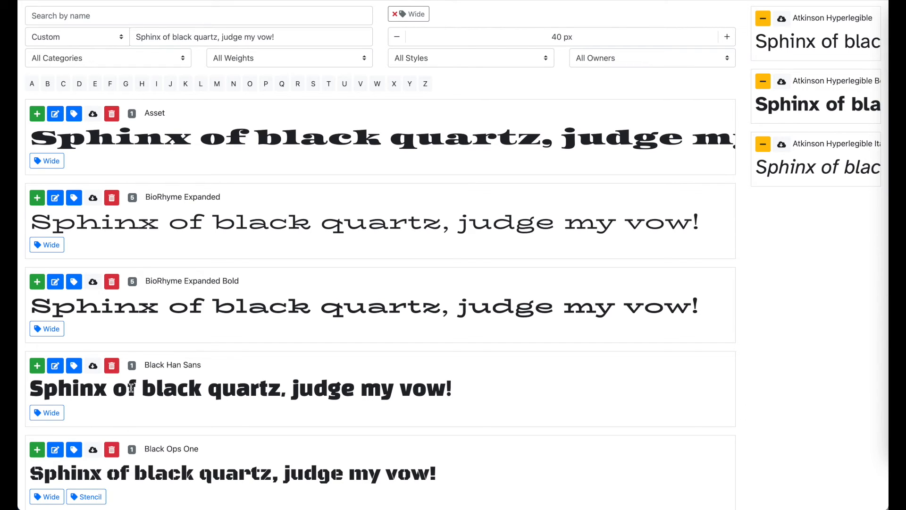
{"action": "left_click", "coordinate": [36, 365]}
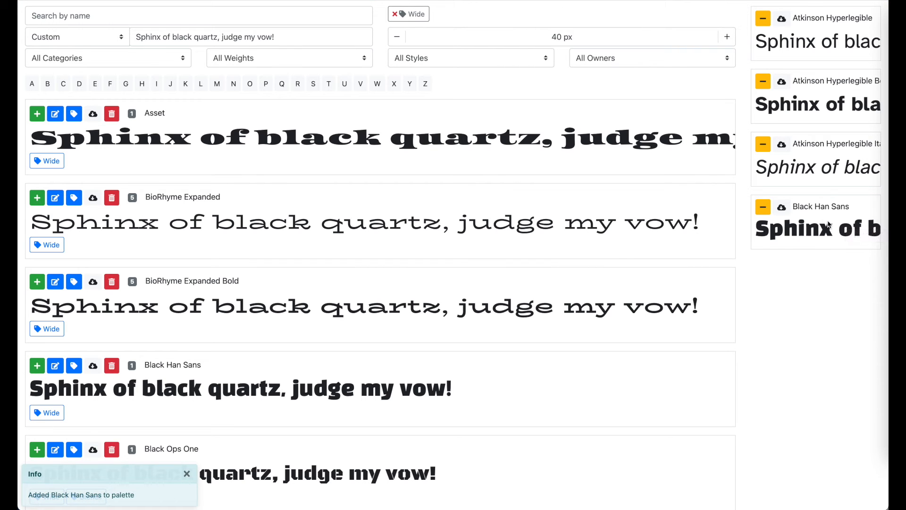
Return to My First Game and reopen the My First Design card design.
{"action": "scroll", "coordinate": [754, 116], "scroll_direction": "up", "scroll_amount": 3}
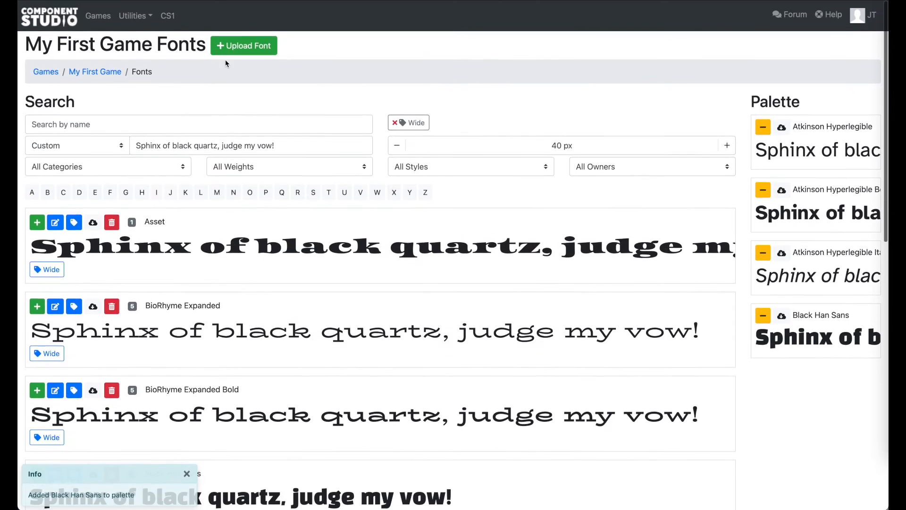
{"action": "left_click", "coordinate": [112, 71]}
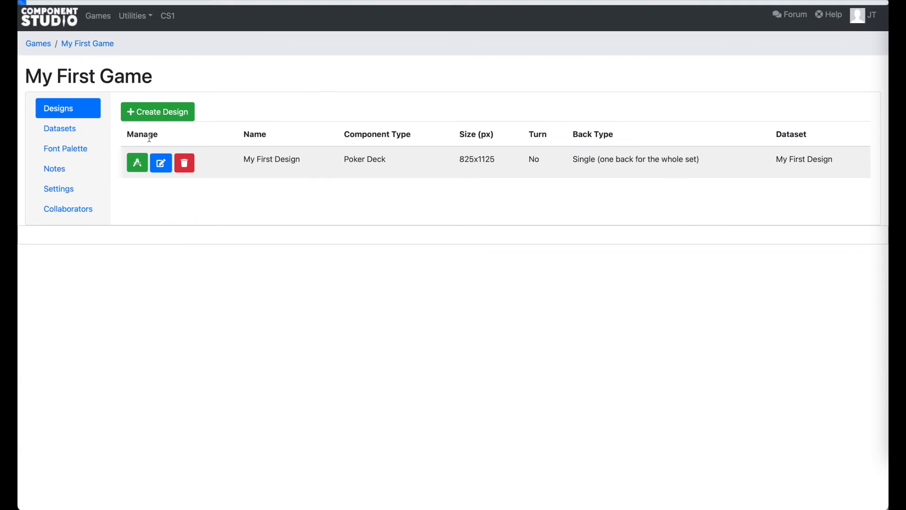
{"action": "left_click", "coordinate": [138, 163]}
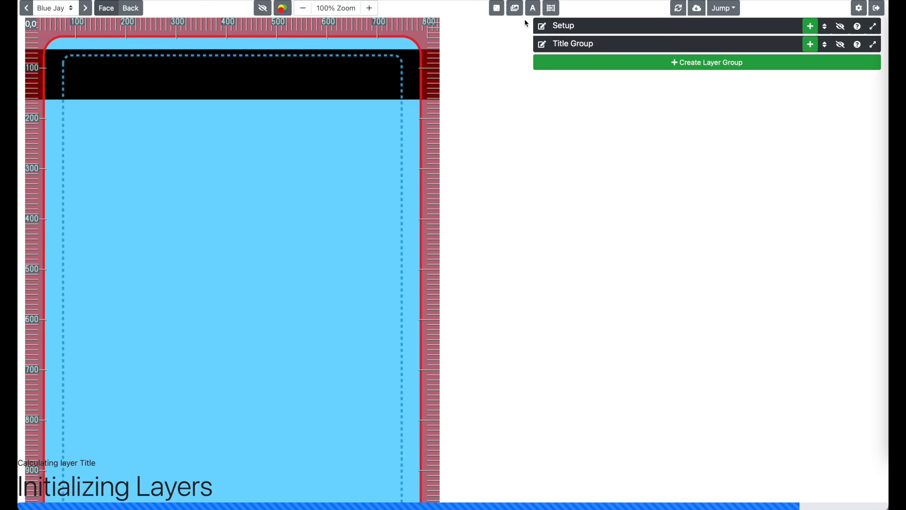
Set the h1 style's font family to Black Han Sans and close the styles editor.
{"action": "left_click", "coordinate": [533, 10]}
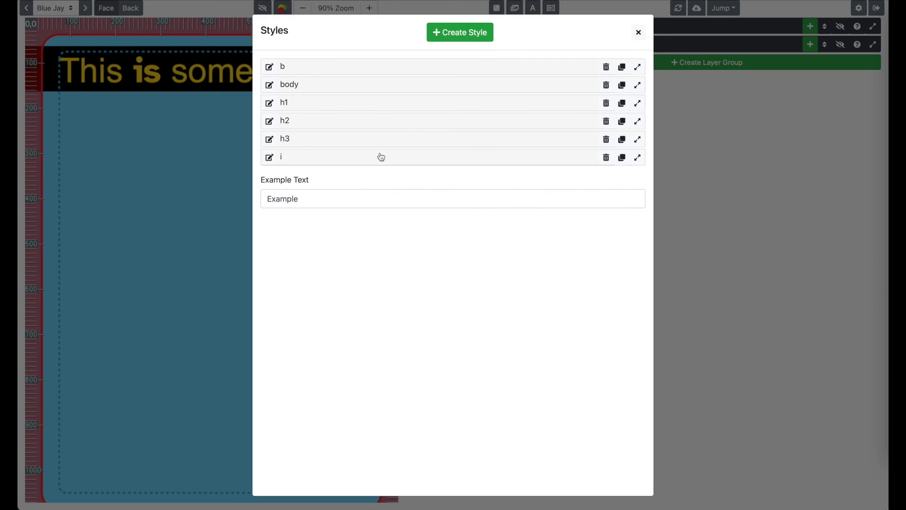
{"action": "left_click", "coordinate": [326, 108]}
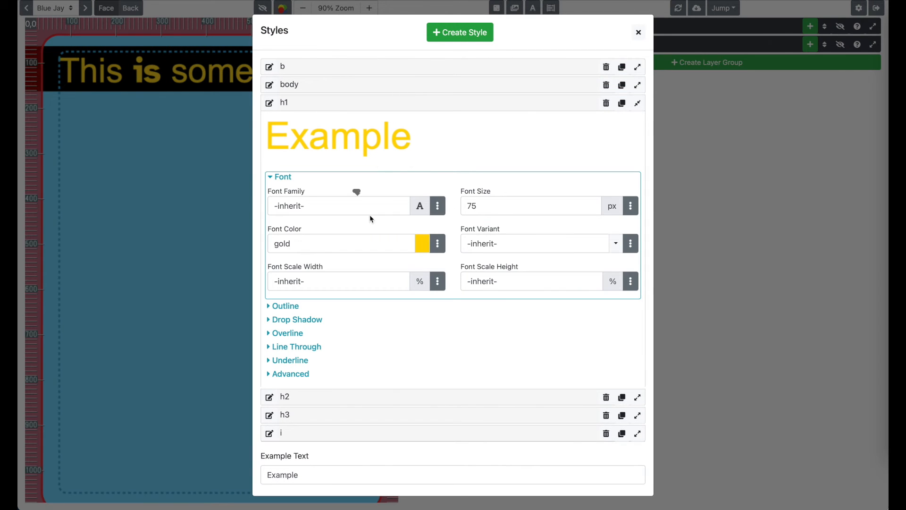
{"action": "left_click", "coordinate": [355, 198]}
{"action": "left_click", "coordinate": [440, 208]}
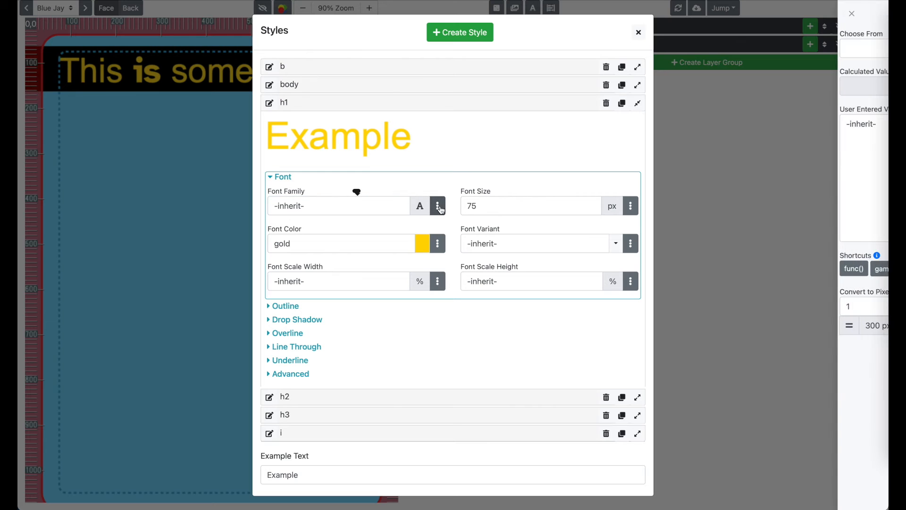
{"action": "left_click", "coordinate": [778, 48]}
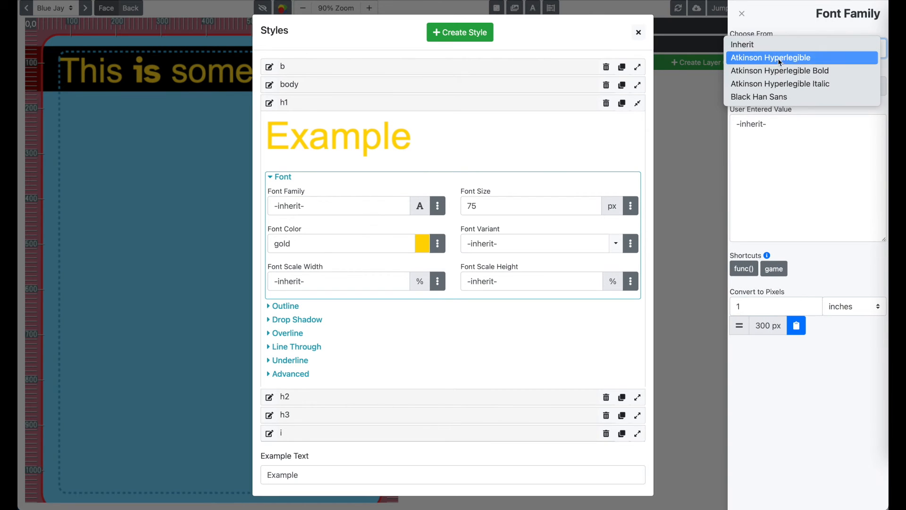
{"action": "left_click", "coordinate": [787, 97]}
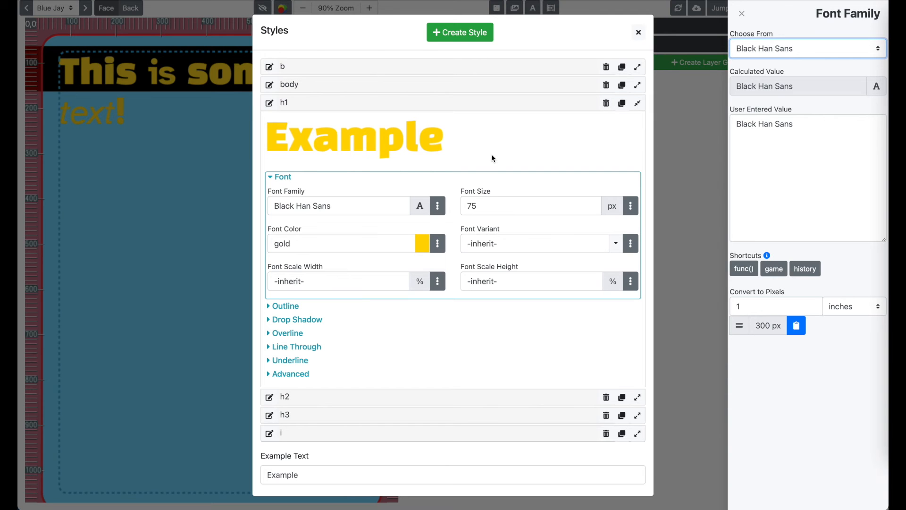
{"action": "left_click", "coordinate": [638, 33]}
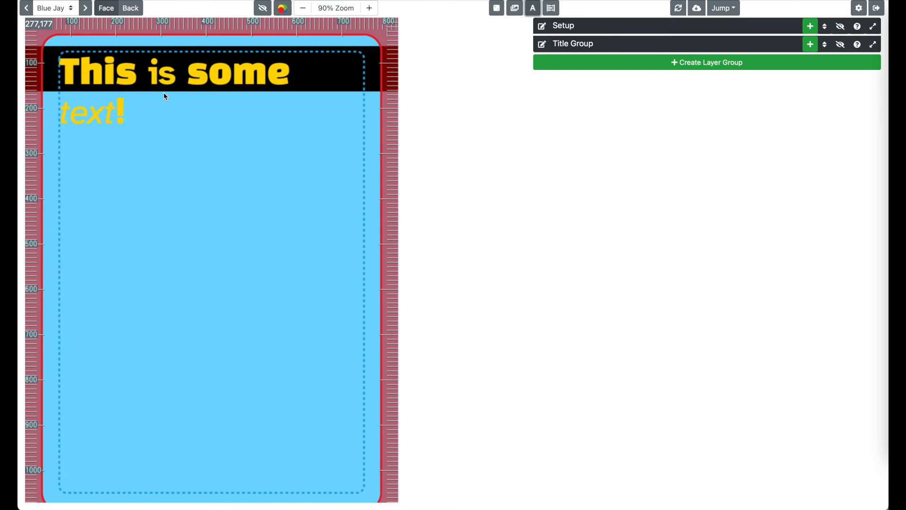
Turn on fit to size for the Title text layer in the Title Group.
{"action": "left_click", "coordinate": [639, 45]}
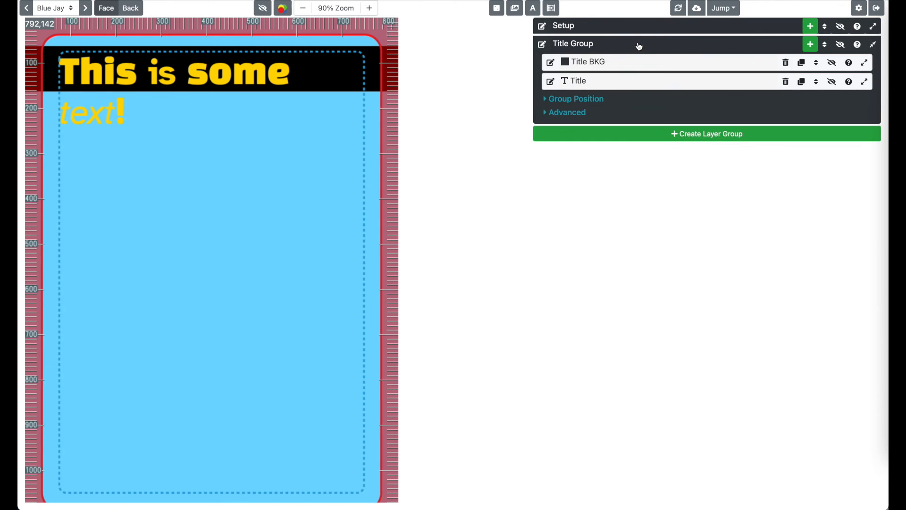
{"action": "left_click", "coordinate": [635, 88]}
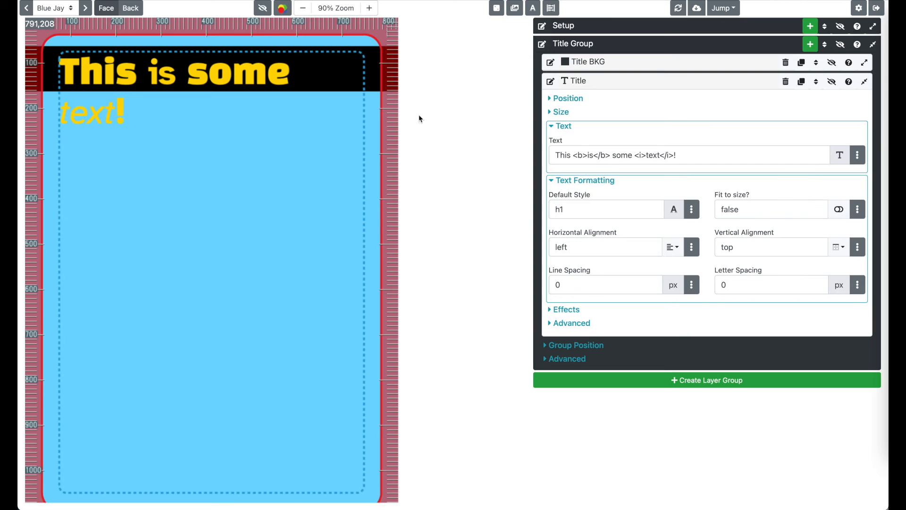
{"action": "left_click", "coordinate": [841, 213]}
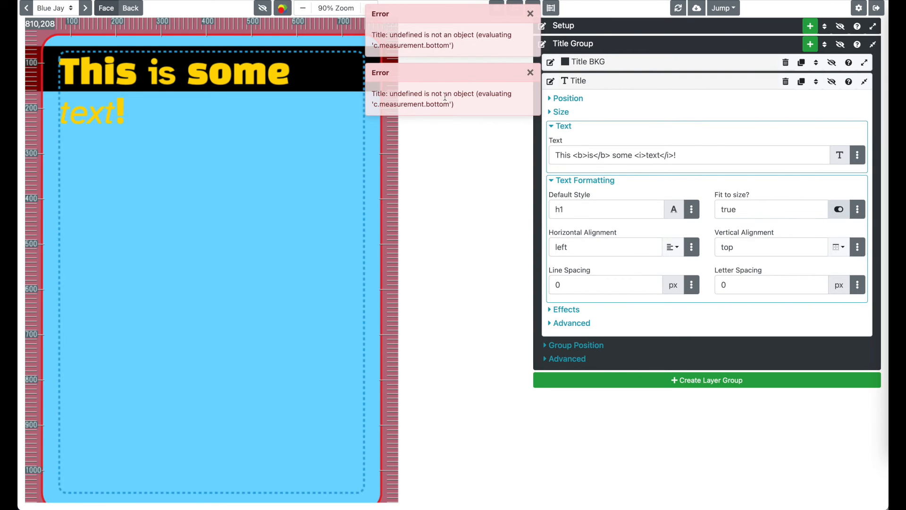
Dismiss both error messages and turn off fit to size for the Title text layer.
{"action": "left_click", "coordinate": [529, 73]}
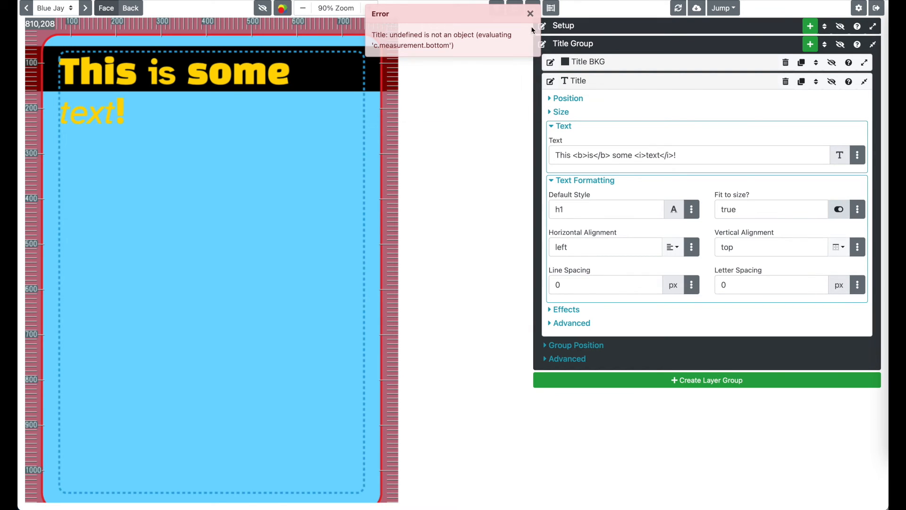
{"action": "left_click", "coordinate": [530, 14]}
{"action": "left_click", "coordinate": [838, 215]}
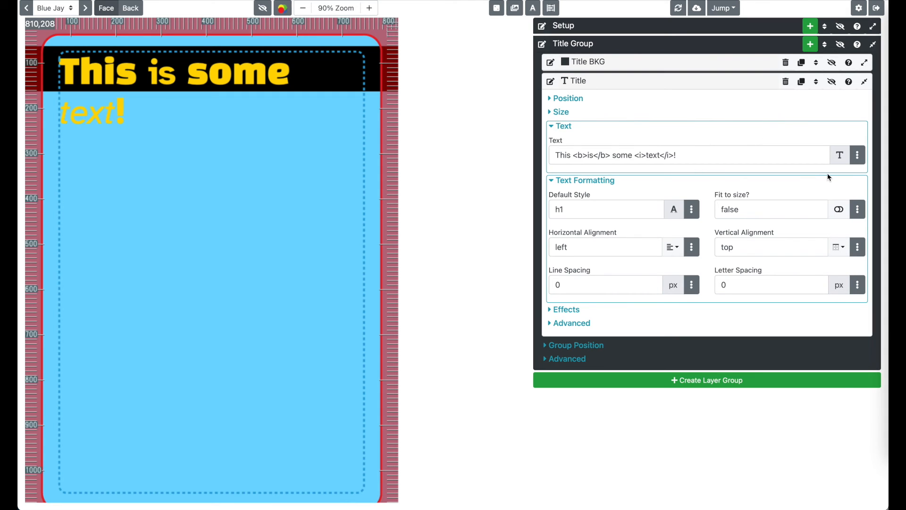
Replace the Title layer's text with the row name shortcut {{ row.name }} and close the text editor.
{"action": "left_click", "coordinate": [859, 157]}
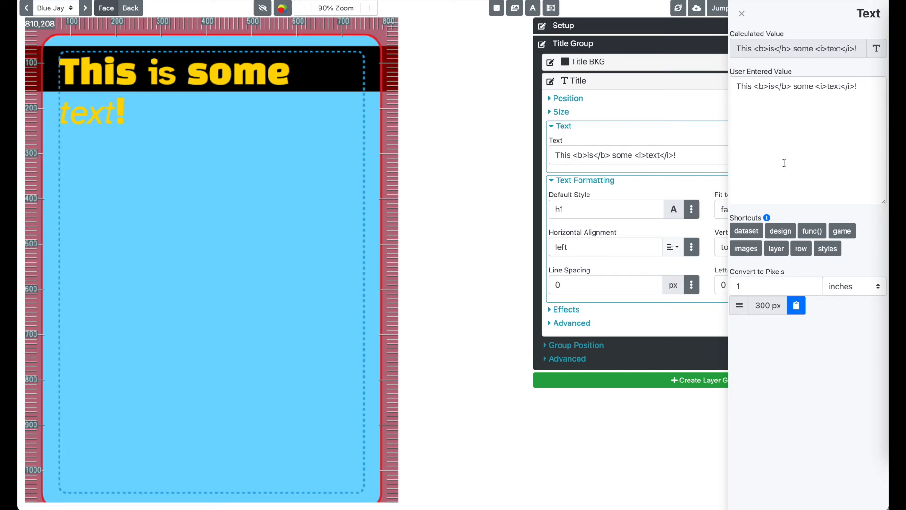
{"action": "left_click", "coordinate": [807, 257]}
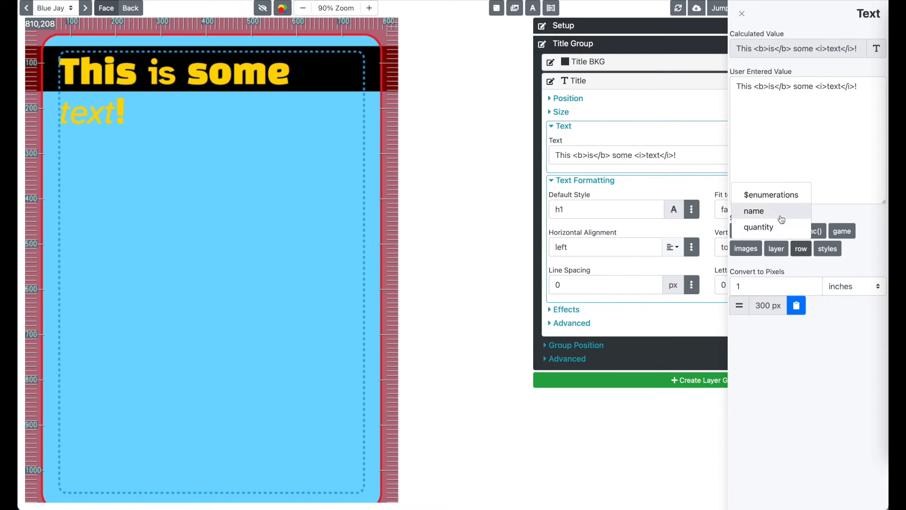
{"action": "left_click", "coordinate": [754, 211]}
{"action": "left_click", "coordinate": [806, 127]}
{"action": "key", "text": "ctrl+a"}
{"action": "type", "text": "{{ row.name }}"}
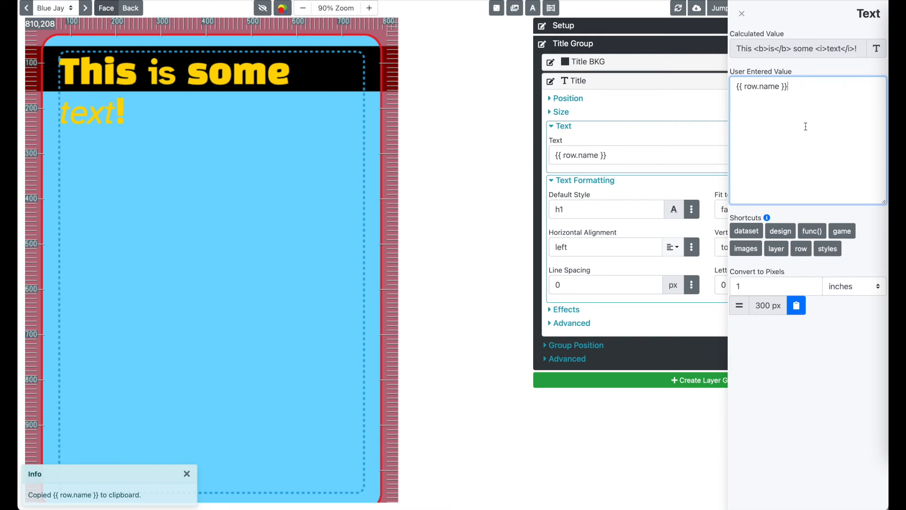
{"action": "left_click", "coordinate": [801, 77]}
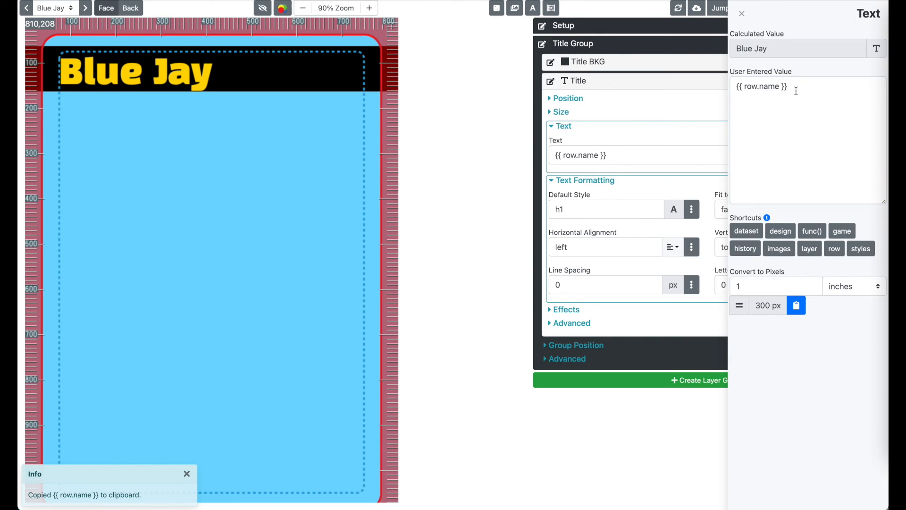
{"action": "left_click", "coordinate": [742, 13]}
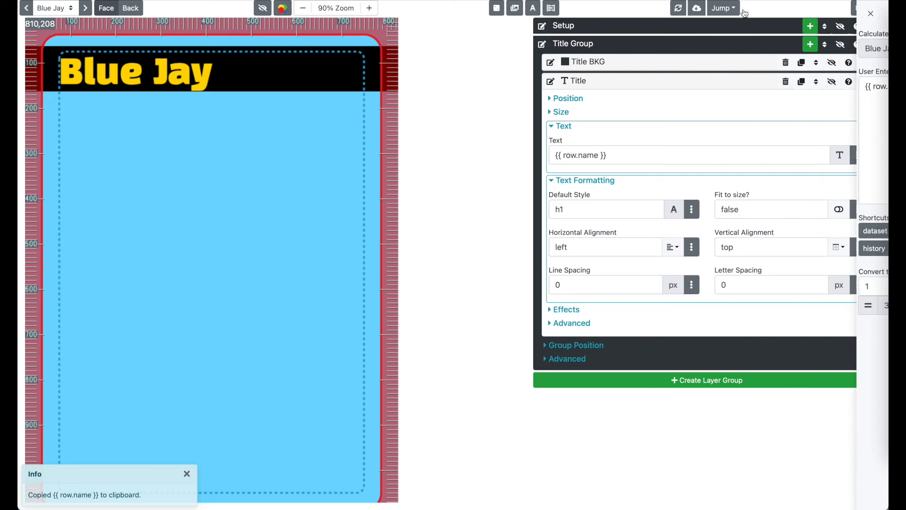
Move the Title BKG box slightly down behind the title, to about X -0.5 px and Y 72 px.
{"action": "left_click", "coordinate": [600, 83]}
{"action": "left_click", "coordinate": [598, 62]}
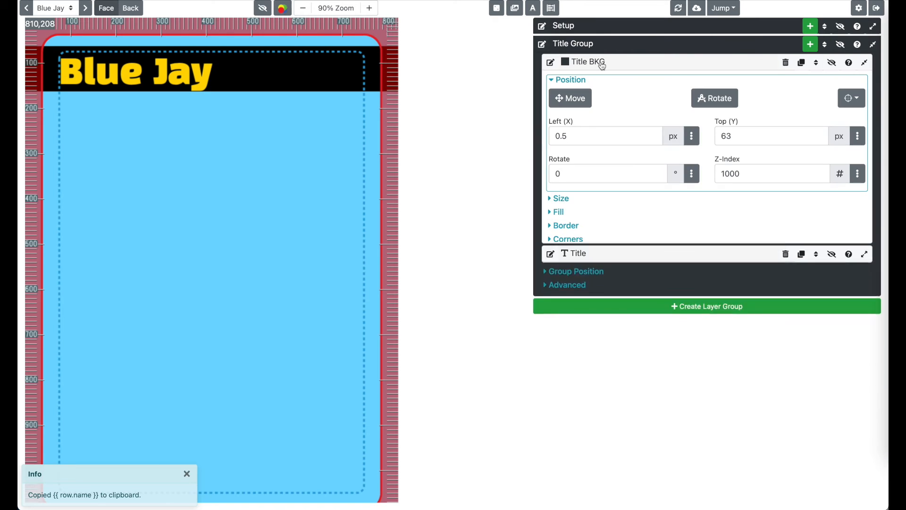
{"action": "left_click", "coordinate": [584, 100]}
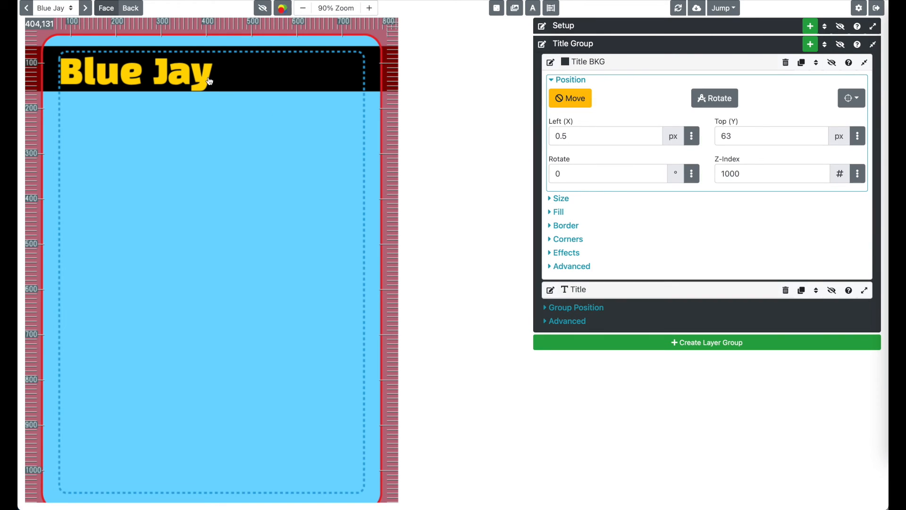
{"action": "left_click_drag", "start_coordinate": [203, 75], "coordinate": [207, 77]}
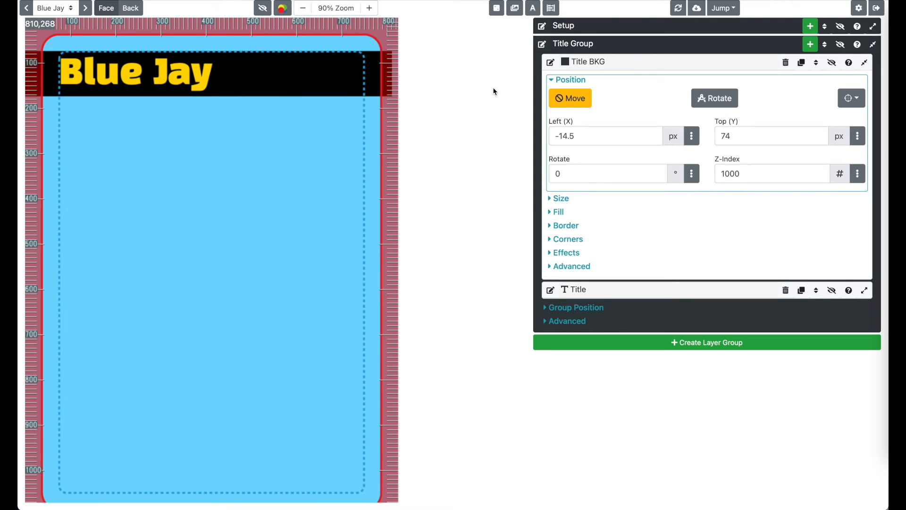
{"action": "left_click_drag", "start_coordinate": [210, 74], "coordinate": [213, 76]}
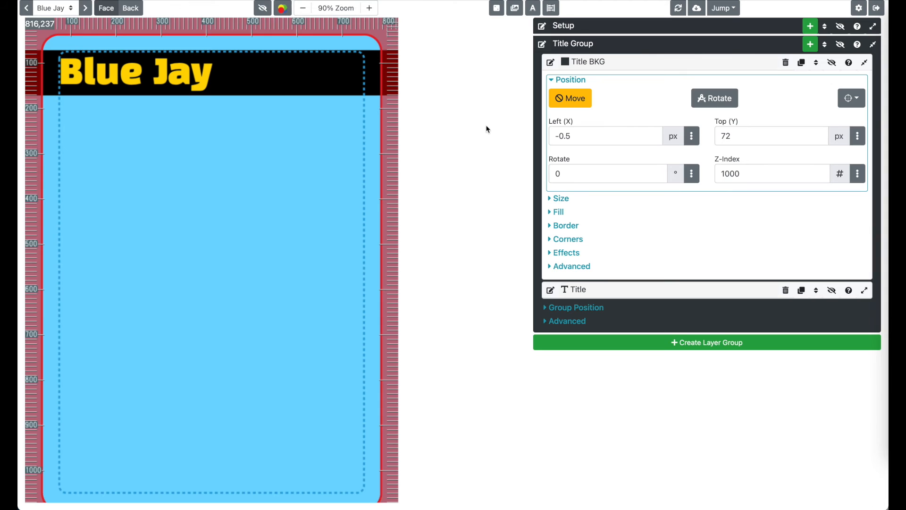
{"action": "left_click", "coordinate": [579, 99]}
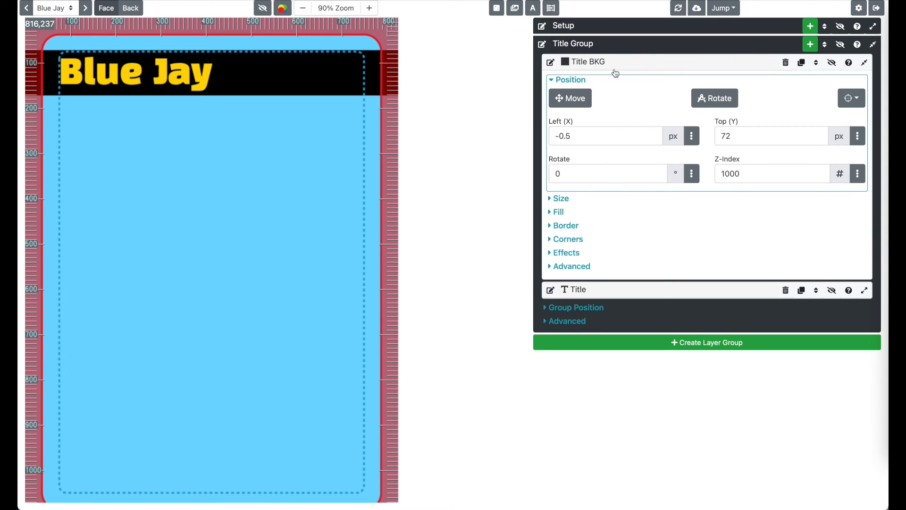
Examine the Title Group's layers and its group position settings.
{"action": "left_click", "coordinate": [613, 49]}
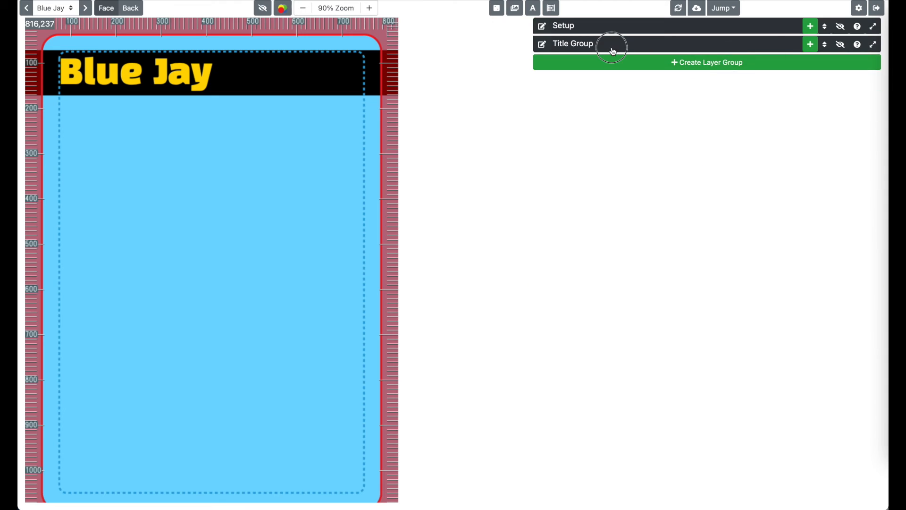
{"action": "left_click", "coordinate": [612, 45]}
{"action": "left_click", "coordinate": [618, 71]}
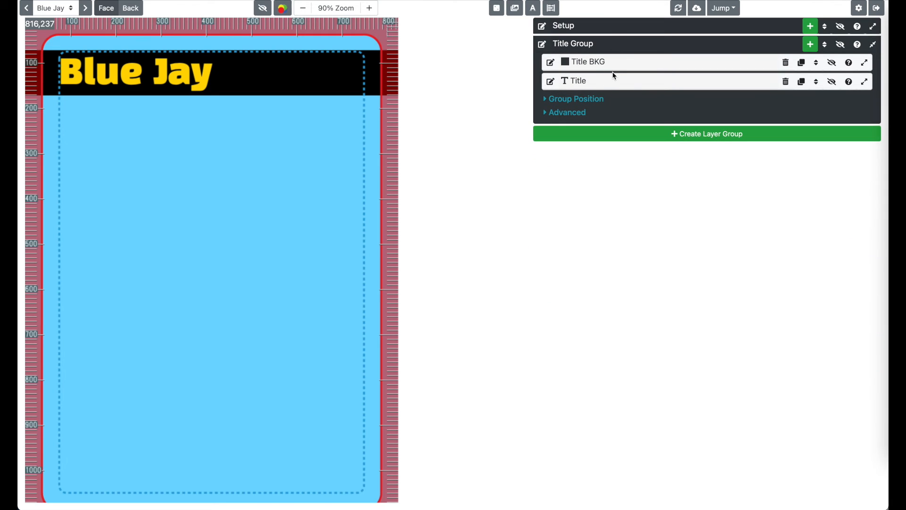
{"action": "left_click", "coordinate": [626, 47]}
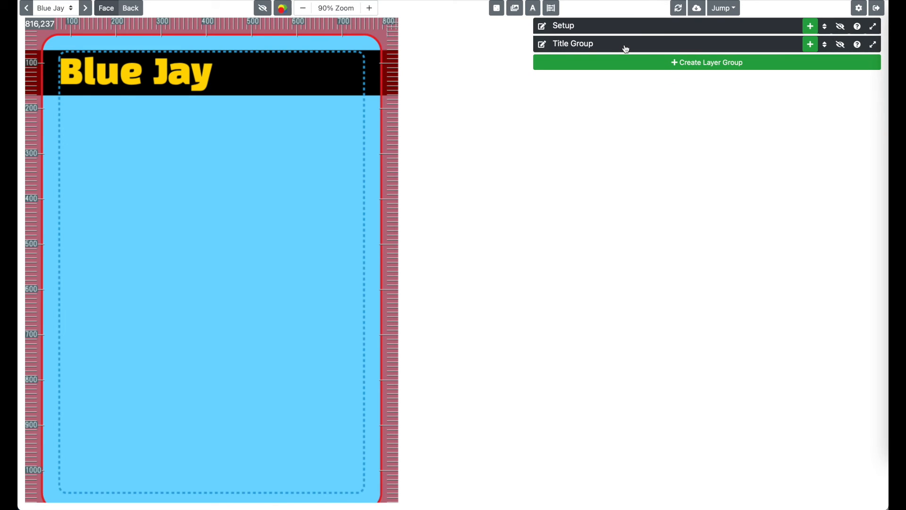
{"action": "left_click", "coordinate": [626, 49]}
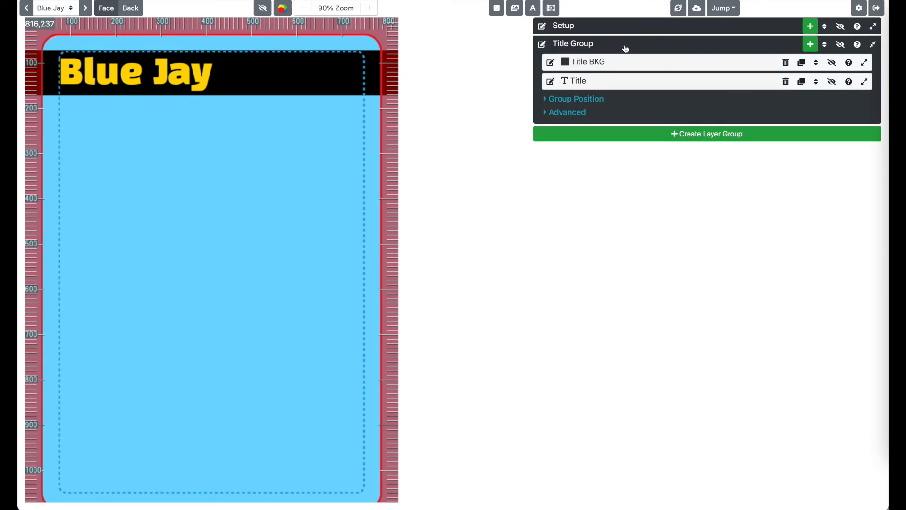
{"action": "left_click", "coordinate": [584, 115]}
{"action": "left_click", "coordinate": [583, 114]}
{"action": "left_click", "coordinate": [583, 100]}
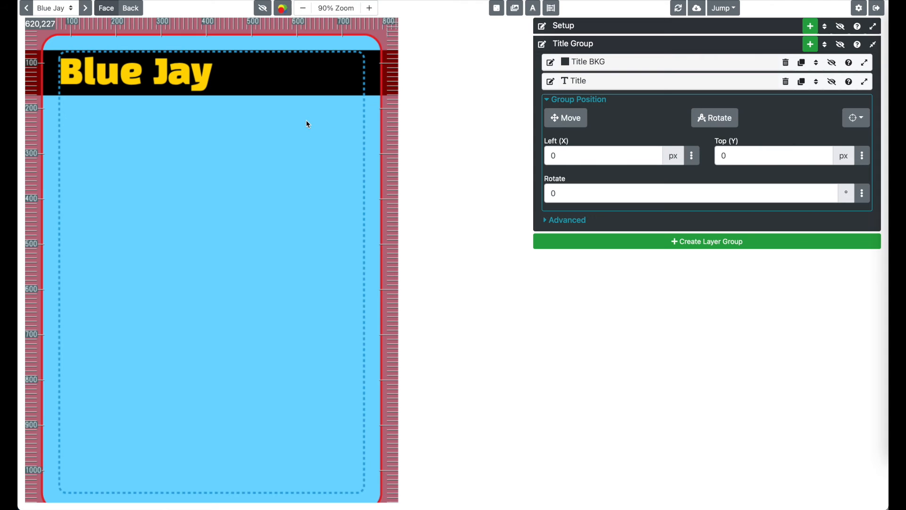
{"action": "left_click", "coordinate": [612, 100]}
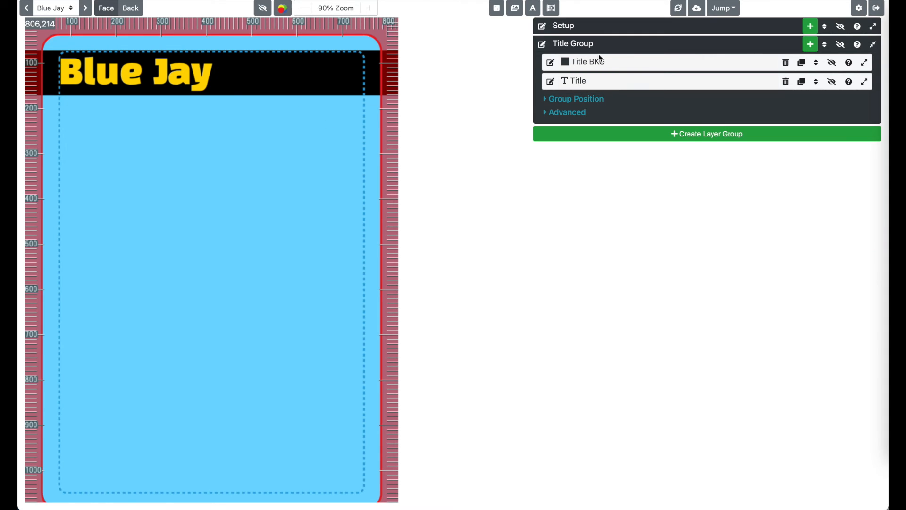
Copy the Title Group's bottom bound expression from its advanced settings and collapse the group.
{"action": "left_click", "coordinate": [596, 112]}
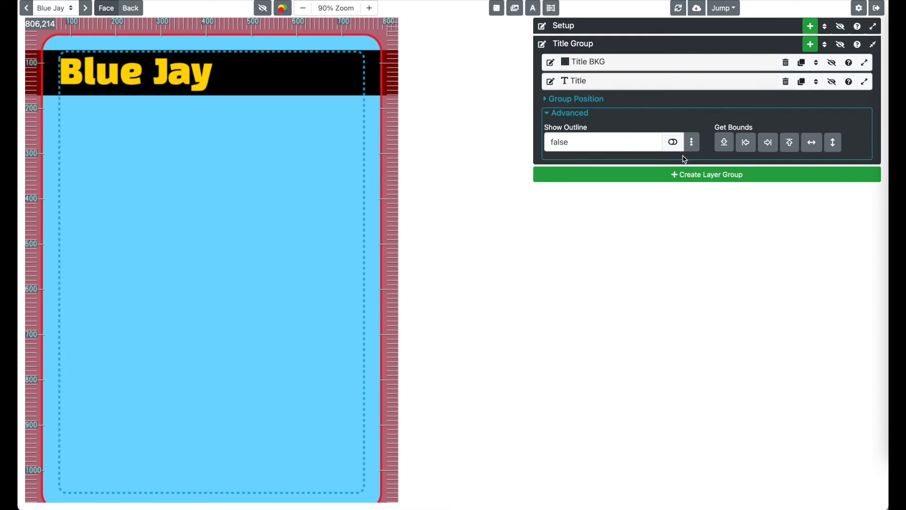
{"action": "left_click", "coordinate": [729, 148]}
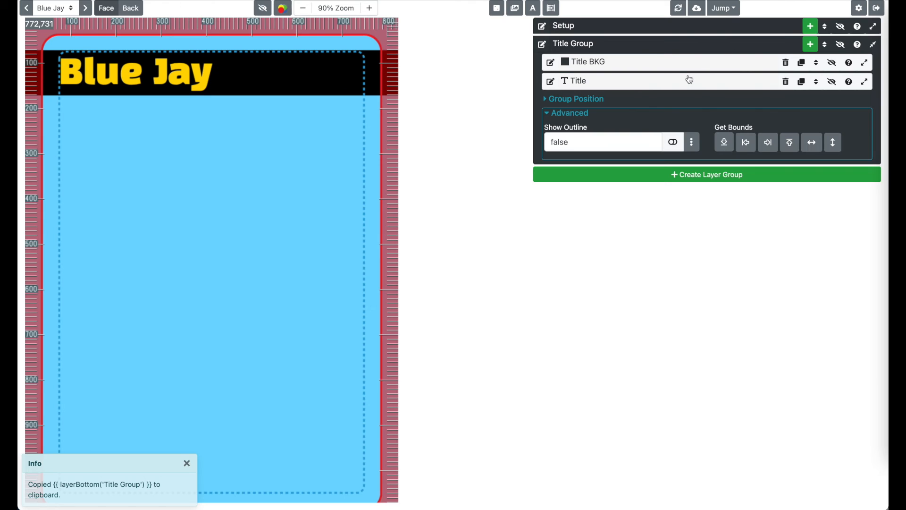
{"action": "left_click", "coordinate": [668, 45]}
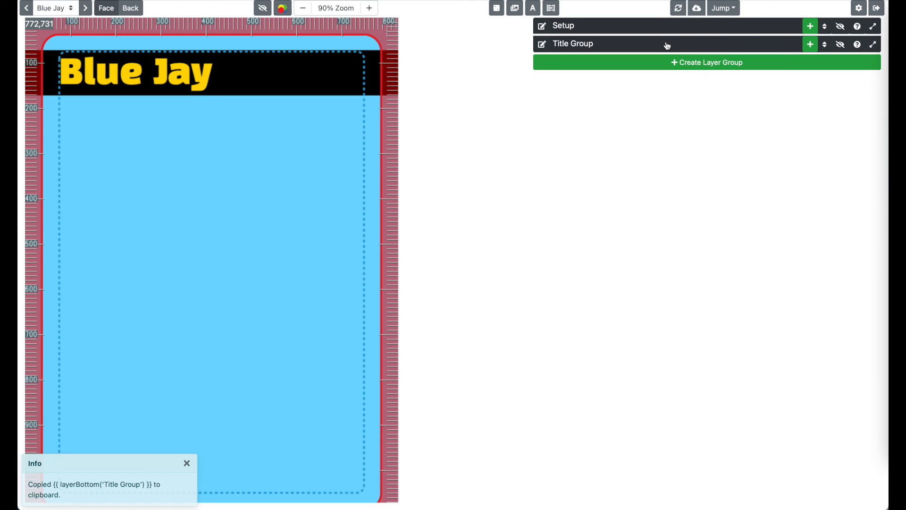
Create a layer group named Body Group and add a text layer to it.
{"action": "left_click", "coordinate": [724, 63]}
{"action": "left_click", "coordinate": [558, 67]}
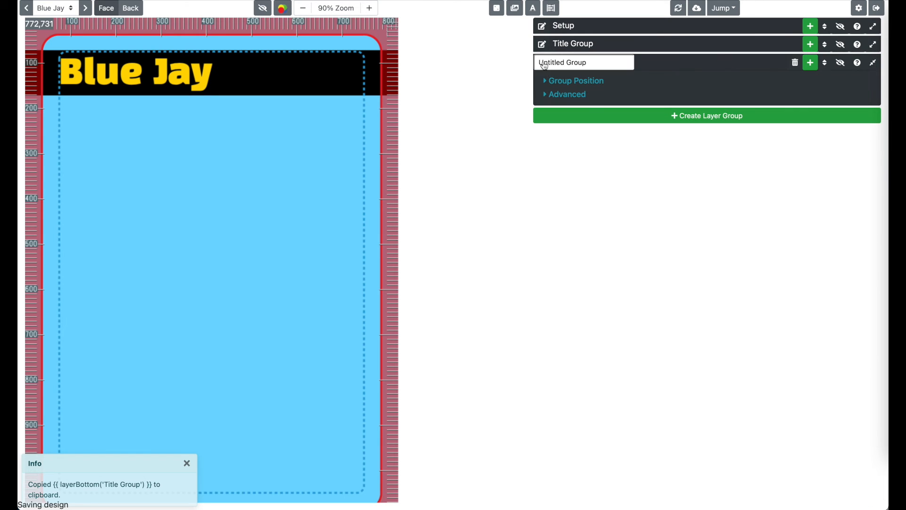
{"action": "triple_click", "coordinate": [571, 61]}
{"action": "type", "text": "Des"}
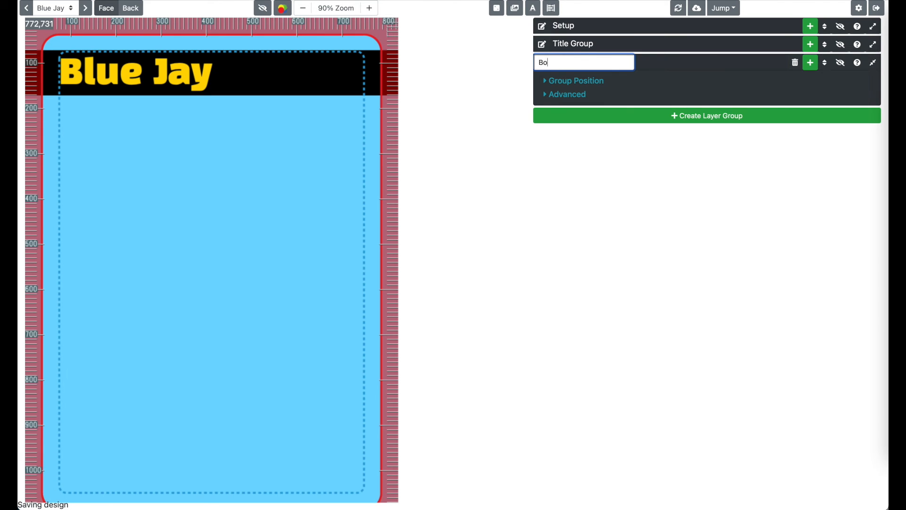
{"action": "type", "text": "p"}
{"action": "key", "text": "Return"}
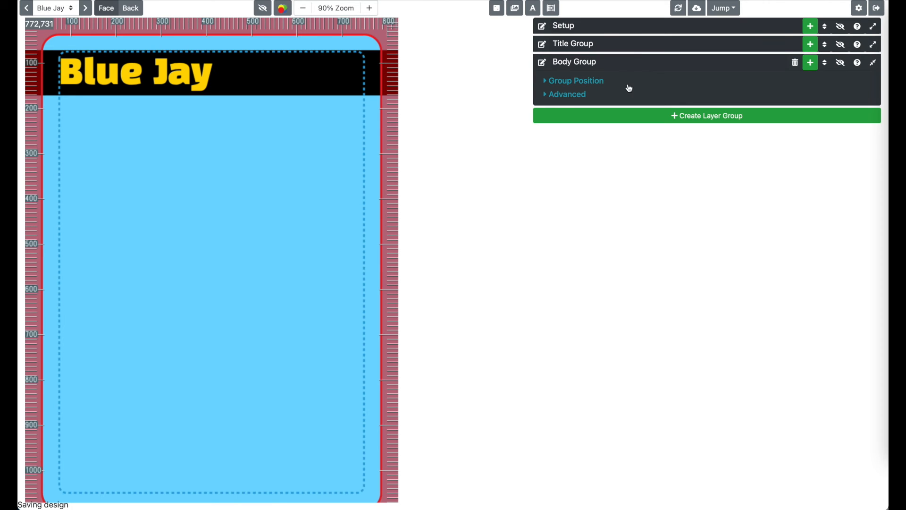
{"action": "left_click", "coordinate": [811, 63]}
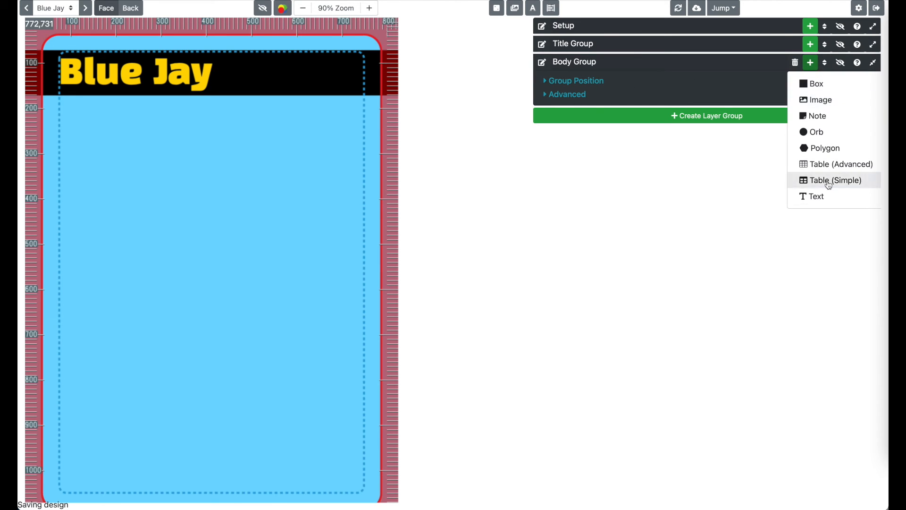
{"action": "left_click", "coordinate": [828, 196]}
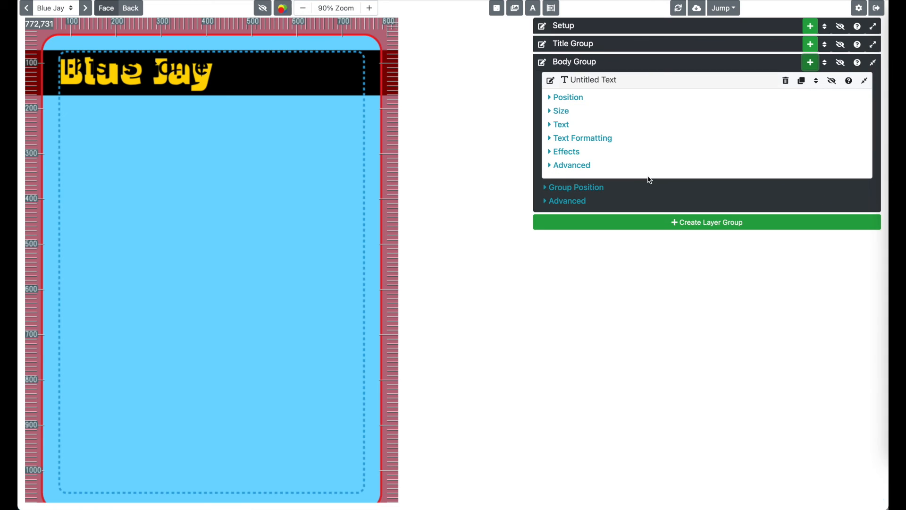
Set the Body Group's Top (Y) position to the copied expression {{ layerBottom('Title Group') }}.
{"action": "left_click", "coordinate": [593, 191]}
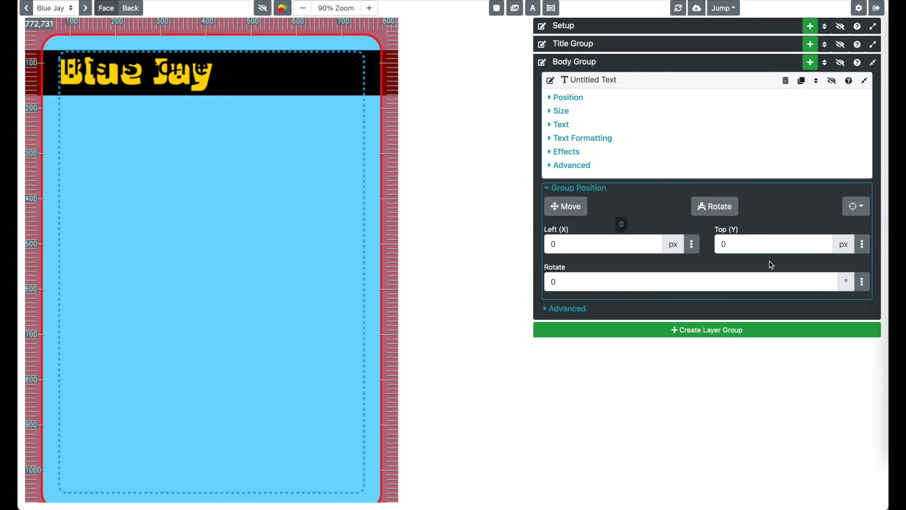
{"action": "left_click", "coordinate": [757, 246]}
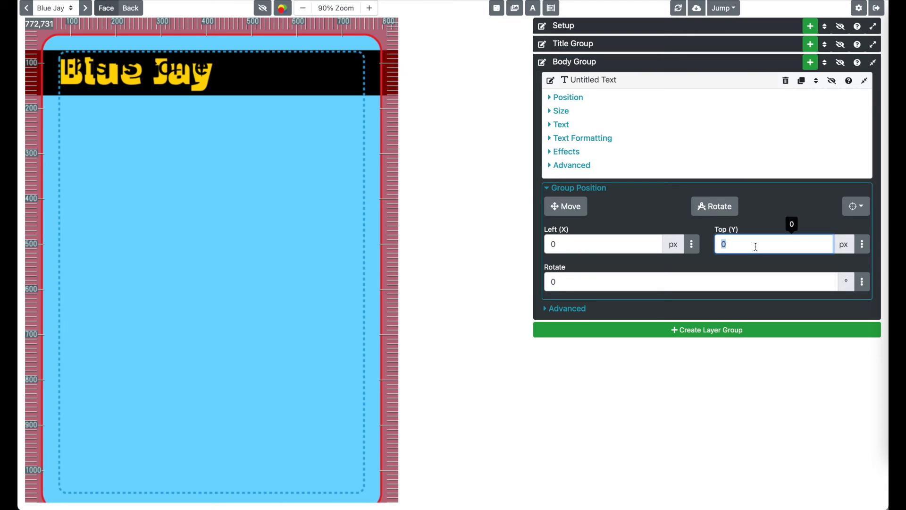
{"action": "key", "text": "ctrl+v"}
{"action": "left_click", "coordinate": [763, 234]}
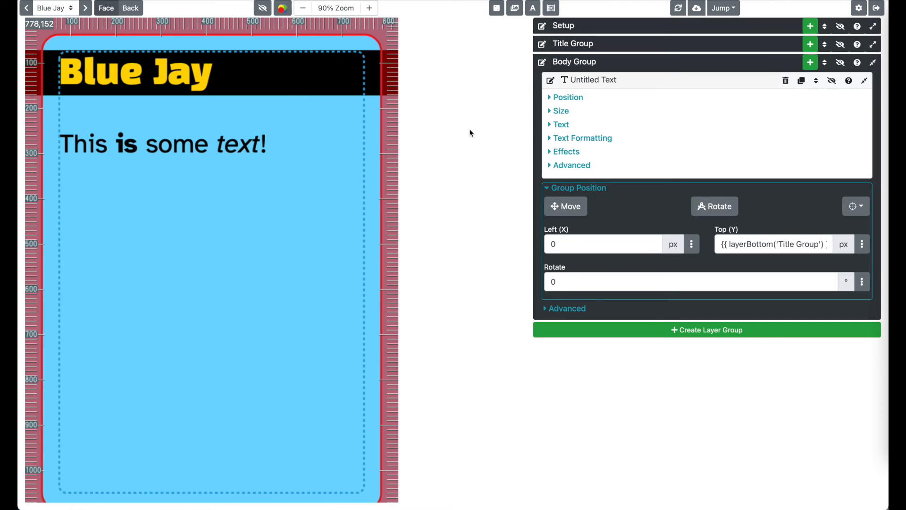
Set the Body Group text layer's own Top (Y) position to 0 px.
{"action": "left_click", "coordinate": [575, 101]}
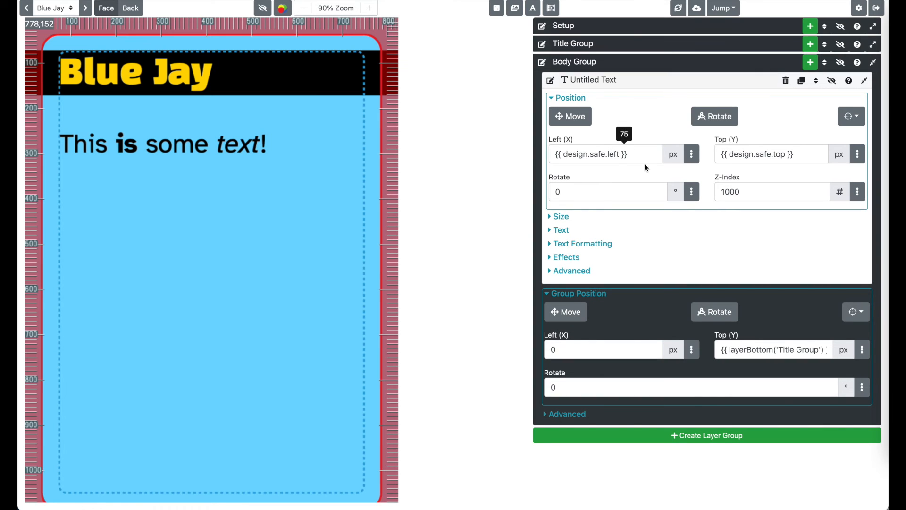
{"action": "triple_click", "coordinate": [752, 155]}
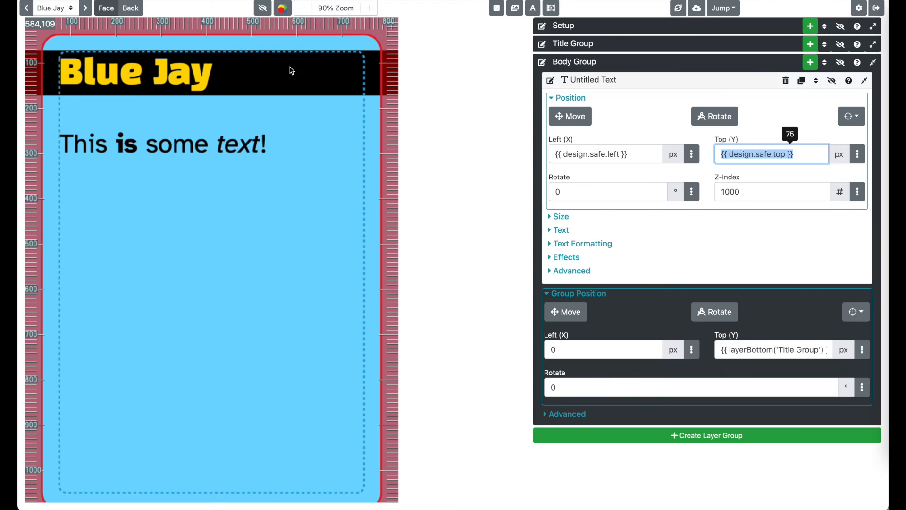
{"action": "left_click", "coordinate": [858, 154]}
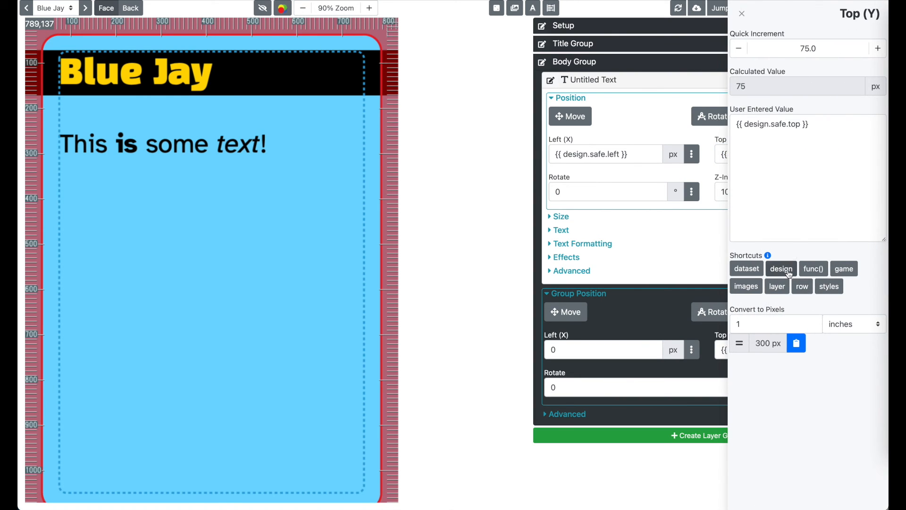
{"action": "left_click", "coordinate": [789, 273]}
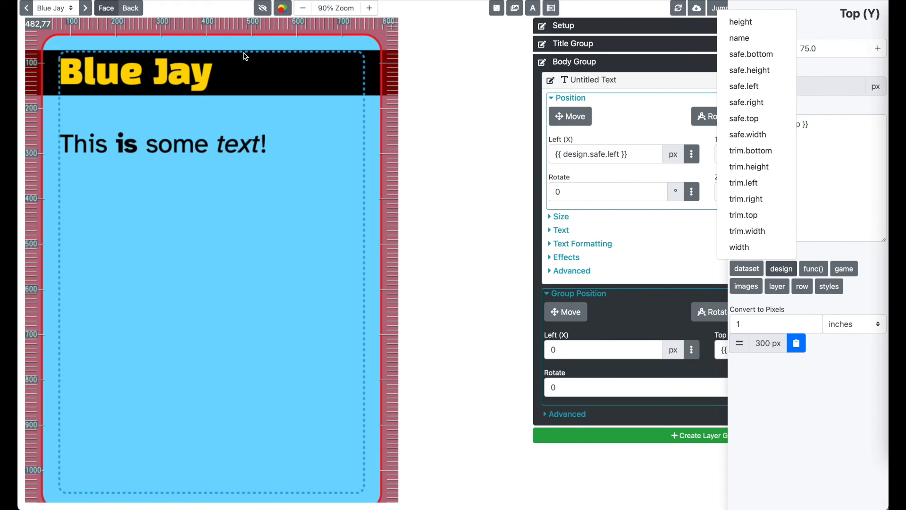
{"action": "left_click", "coordinate": [708, 151]}
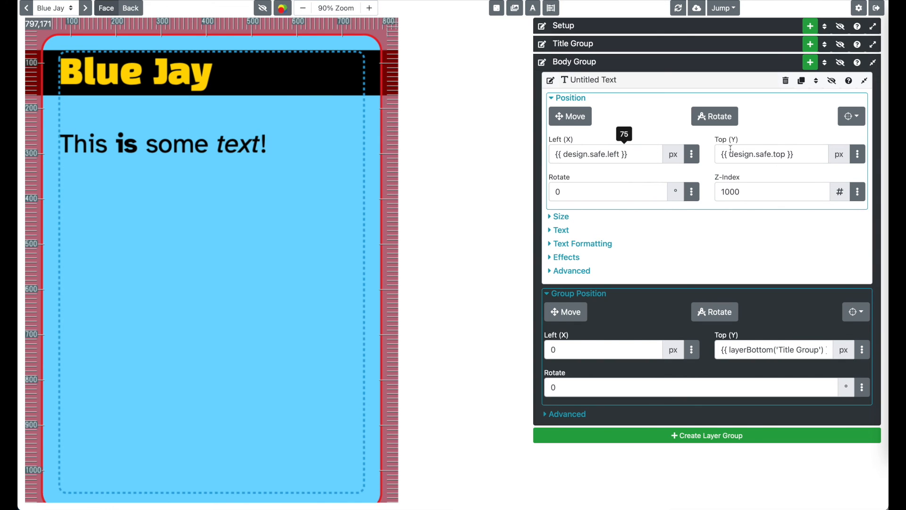
{"action": "left_click", "coordinate": [771, 153]}
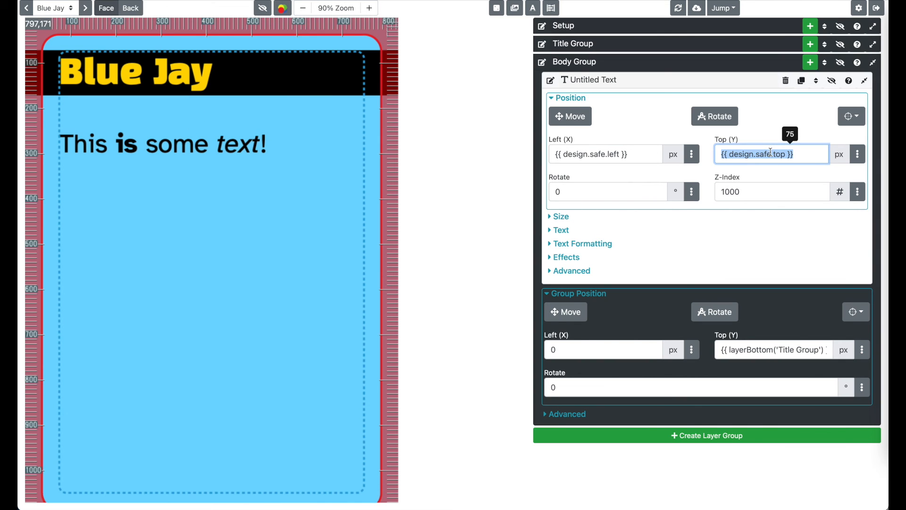
{"action": "type", "text": "0"}
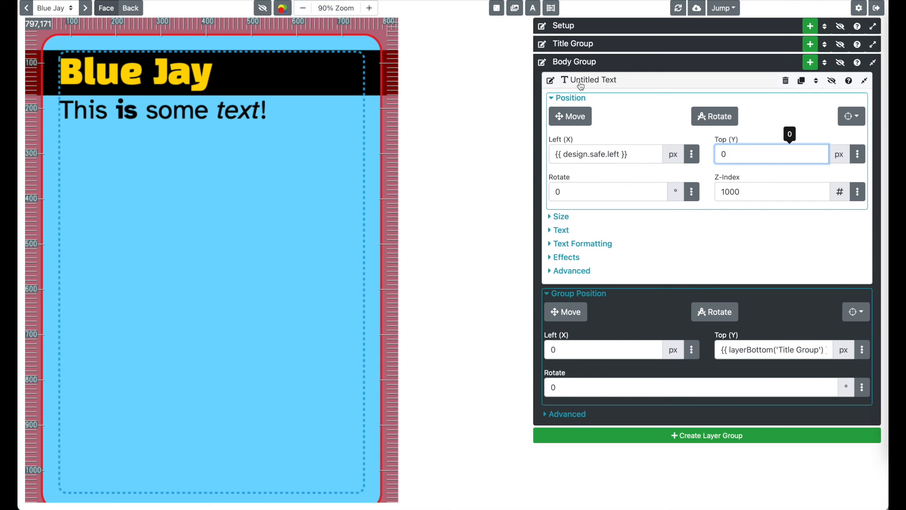
Try shifting the Title Group down by setting its group Top (Y) position to 100 px.
{"action": "left_click", "coordinate": [596, 43]}
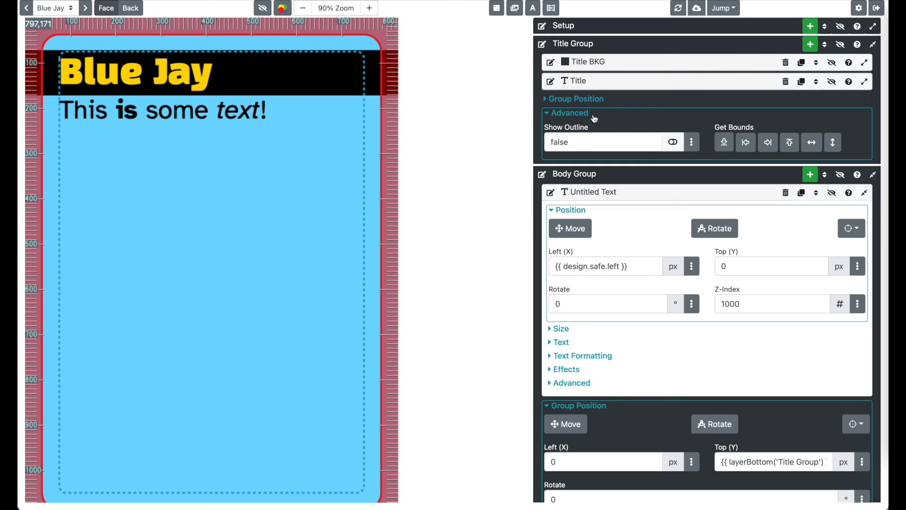
{"action": "left_click", "coordinate": [584, 100]}
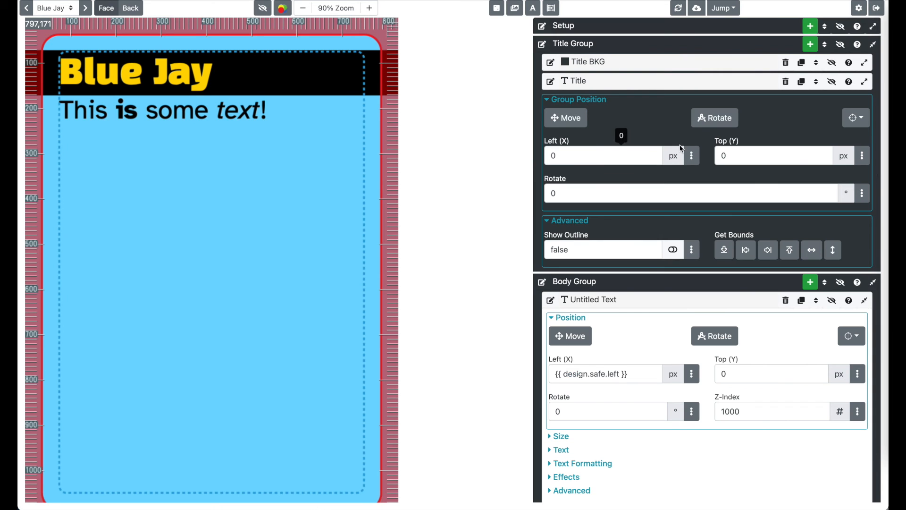
{"action": "left_click", "coordinate": [739, 154]}
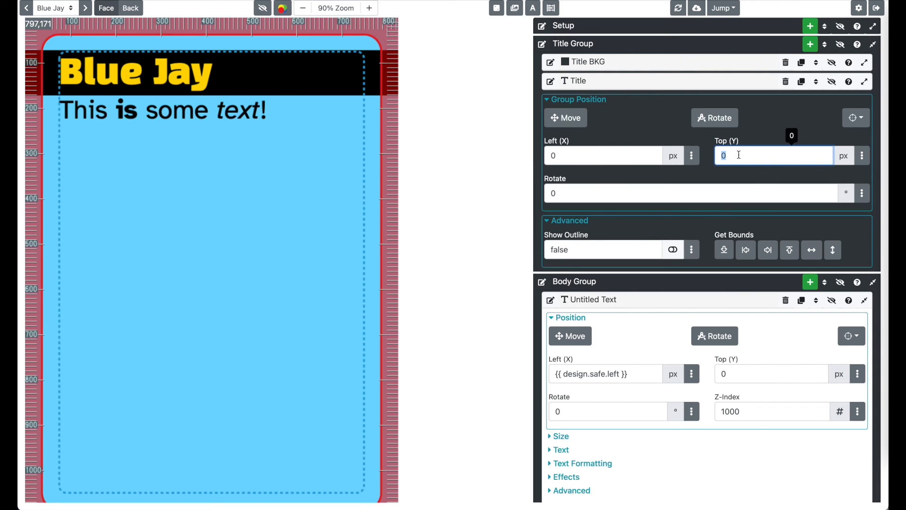
{"action": "type", "text": "100"}
{"action": "left_click", "coordinate": [742, 145]}
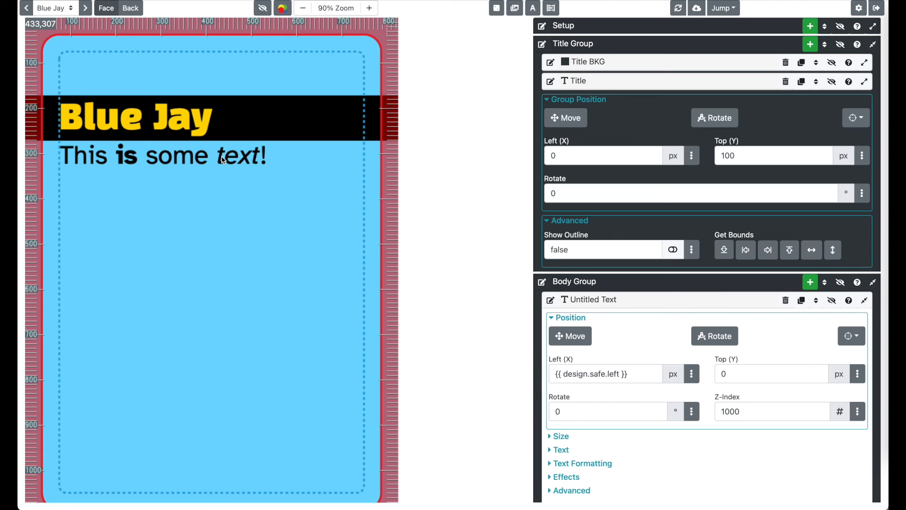
Restore the Title Group's Top (Y) position to 0 px and collapse its Group Position and Advanced settings.
{"action": "double_click", "coordinate": [760, 161]}
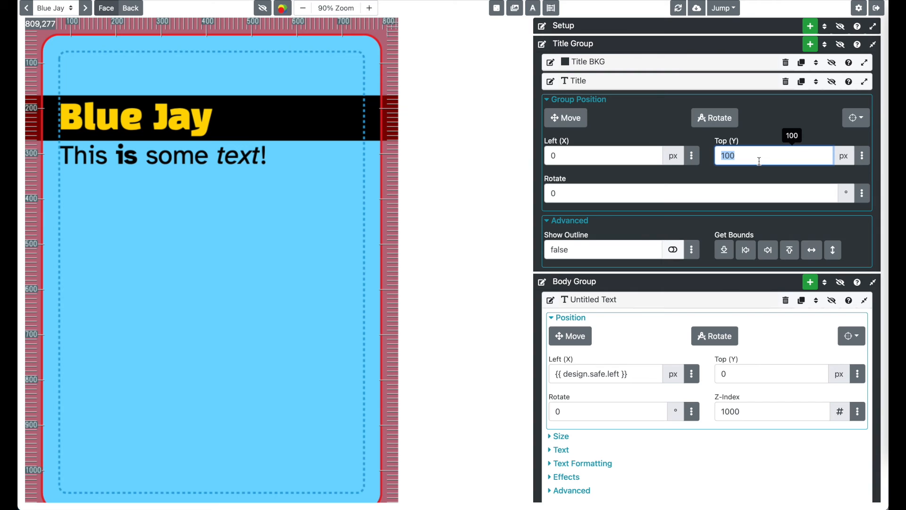
{"action": "type", "text": "0"}
{"action": "left_click", "coordinate": [763, 143]}
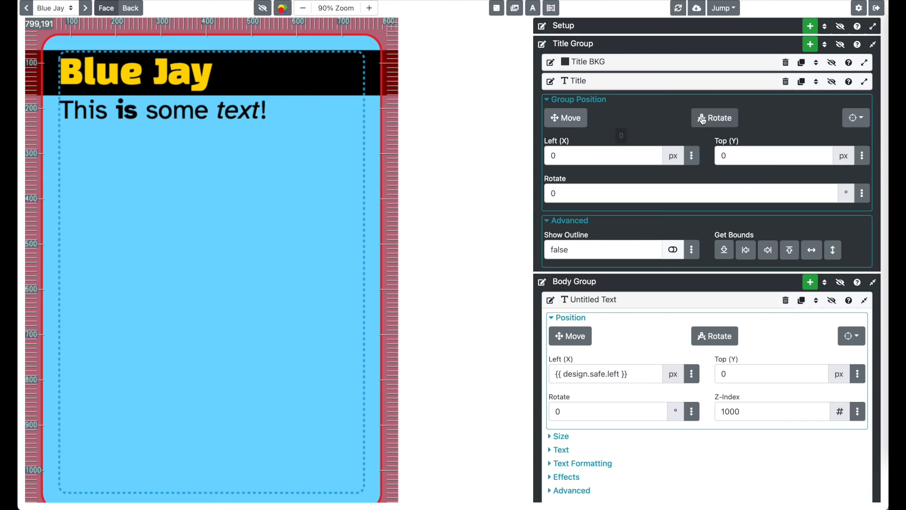
{"action": "left_click", "coordinate": [657, 100]}
{"action": "left_click", "coordinate": [653, 117]}
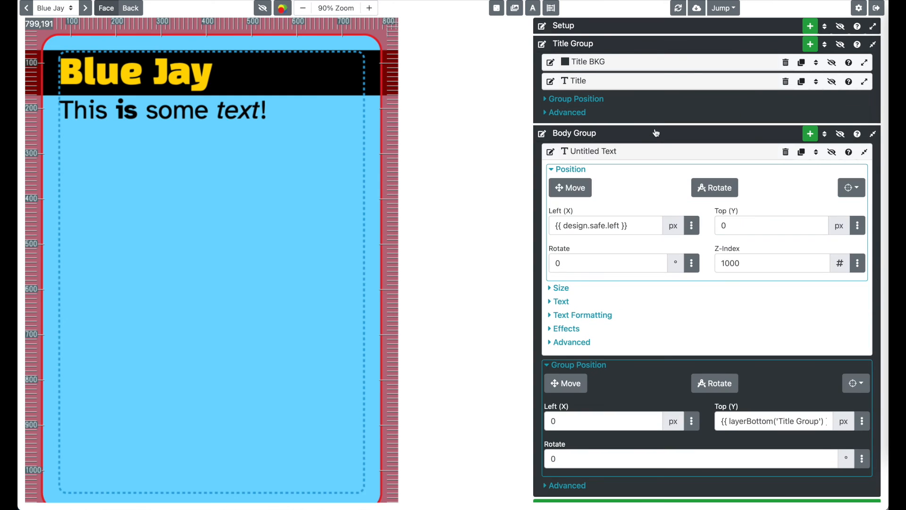
Rename the untitled text layer in the Body Group to Description.
{"action": "left_click", "coordinate": [657, 138]}
{"action": "left_click", "coordinate": [657, 137]}
{"action": "left_click", "coordinate": [551, 152]}
{"action": "triple_click", "coordinate": [567, 152]}
{"action": "type", "text": "B"}
{"action": "key", "text": "BackSpace"}
{"action": "type", "text": "Description"}
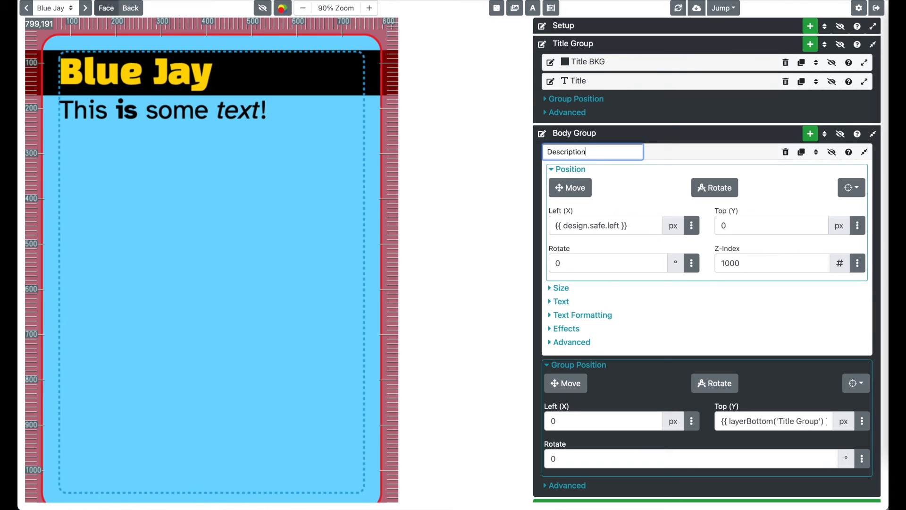
{"action": "key", "text": "Return"}
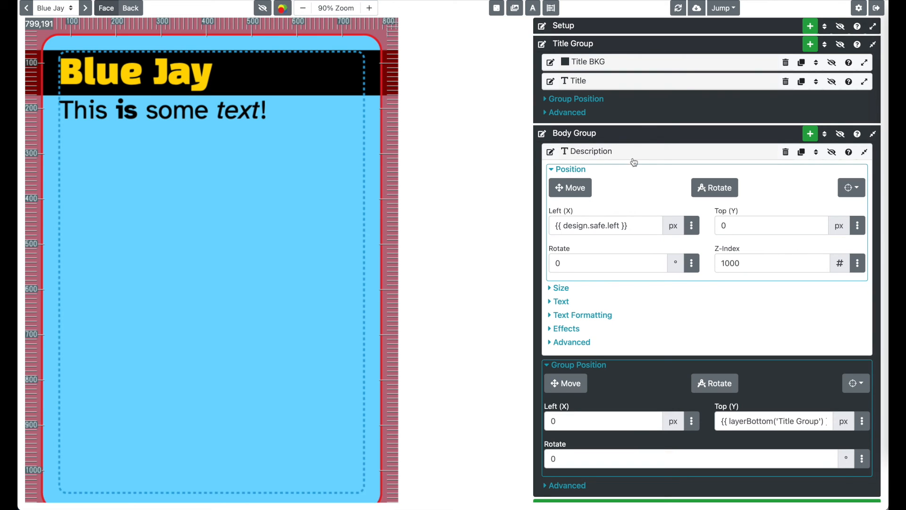
Add a Text column named description to the My First Design dataset.
{"action": "left_click", "coordinate": [552, 8]}
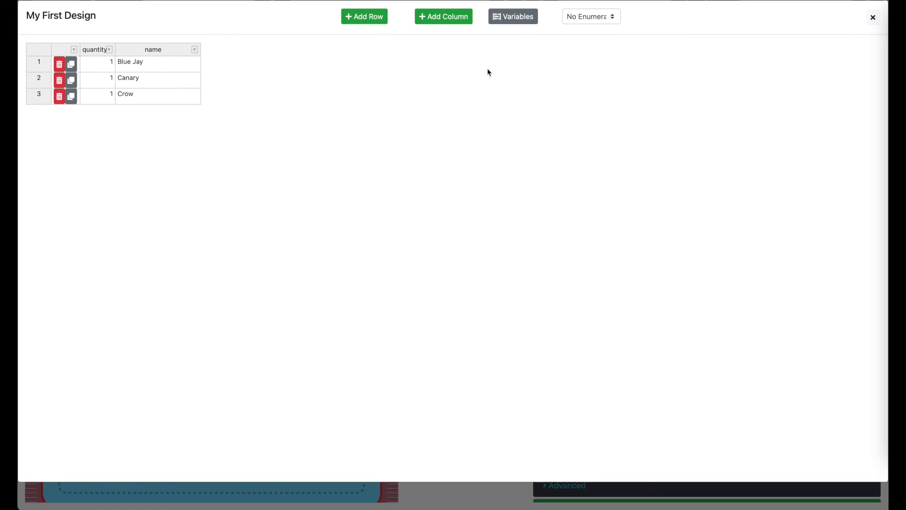
{"action": "left_click", "coordinate": [466, 18]}
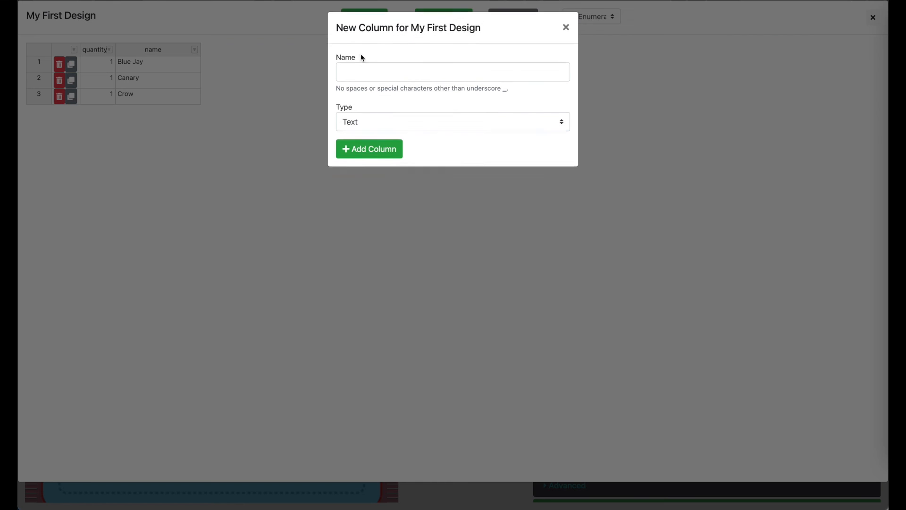
{"action": "left_click", "coordinate": [389, 79]}
{"action": "type", "text": "description"}
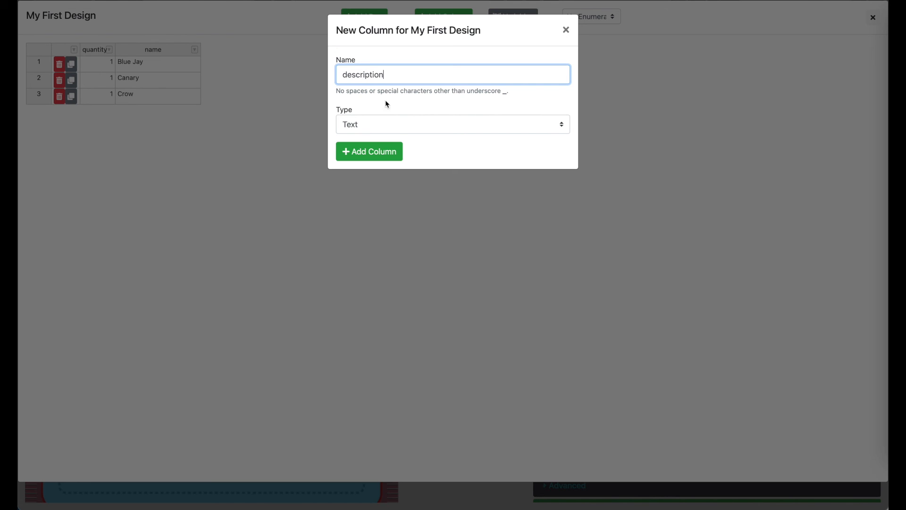
{"action": "left_click", "coordinate": [411, 129]}
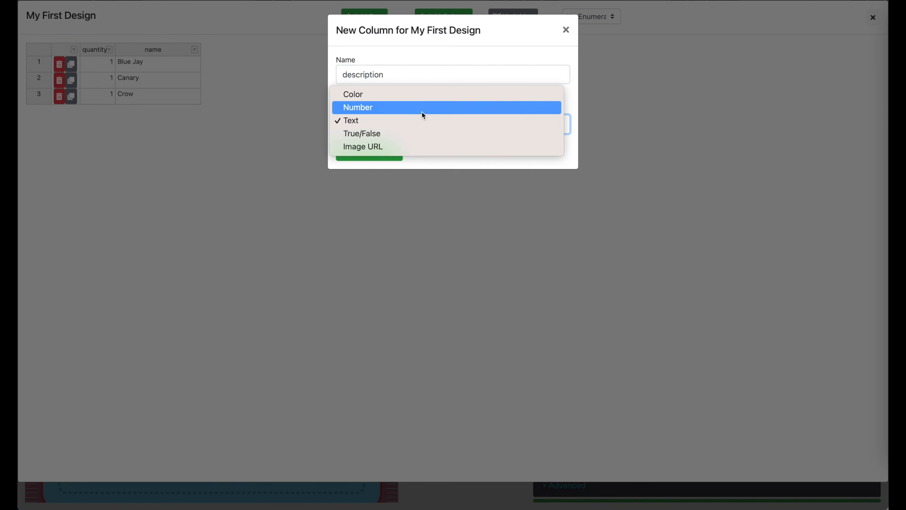
{"action": "left_click", "coordinate": [421, 122]}
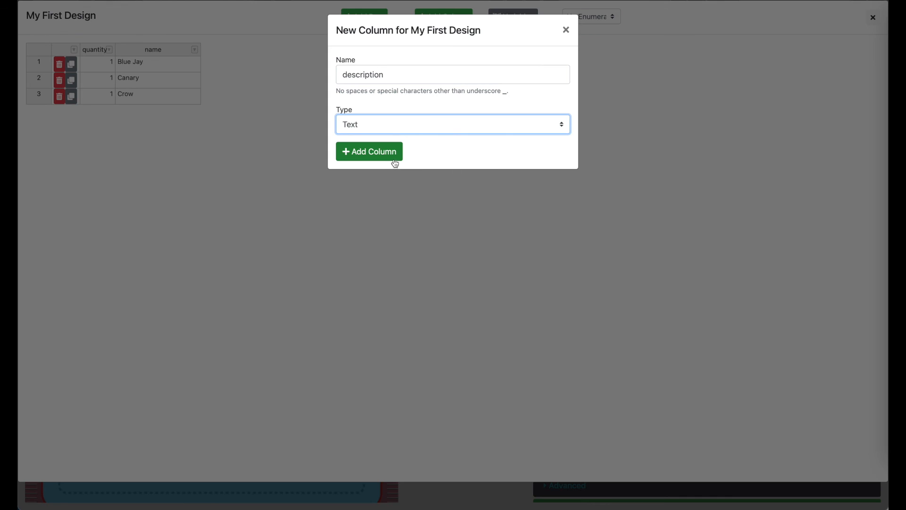
{"action": "left_click", "coordinate": [395, 158]}
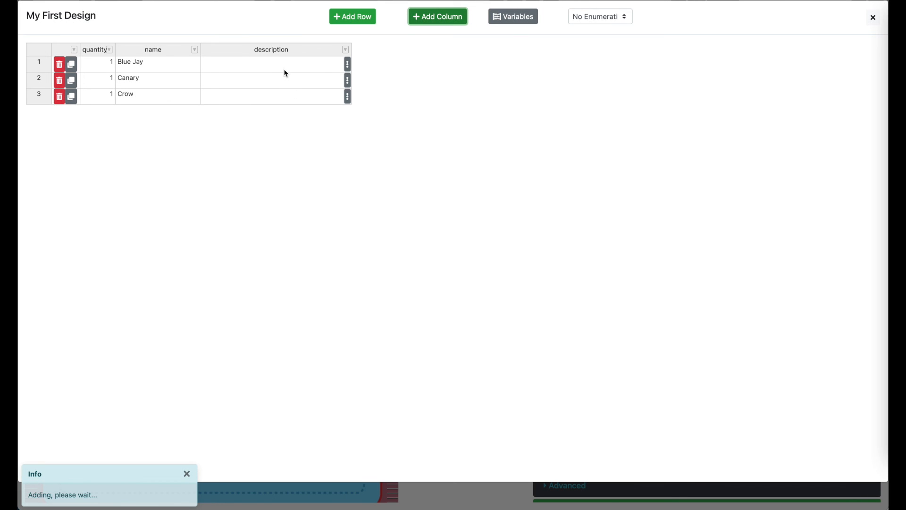
Fill the description column with "Blue, Corvid" for Blue Jay, "Small, Yellow" for Canary and "Black, Corvid" for Crow, and close the dataset.
{"action": "left_click", "coordinate": [285, 70]}
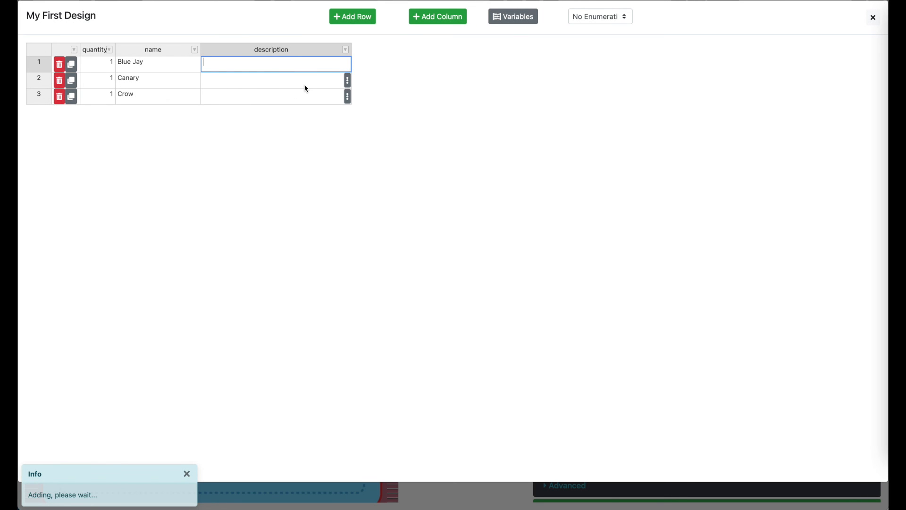
{"action": "type", "text": "Blue, Corvid"}
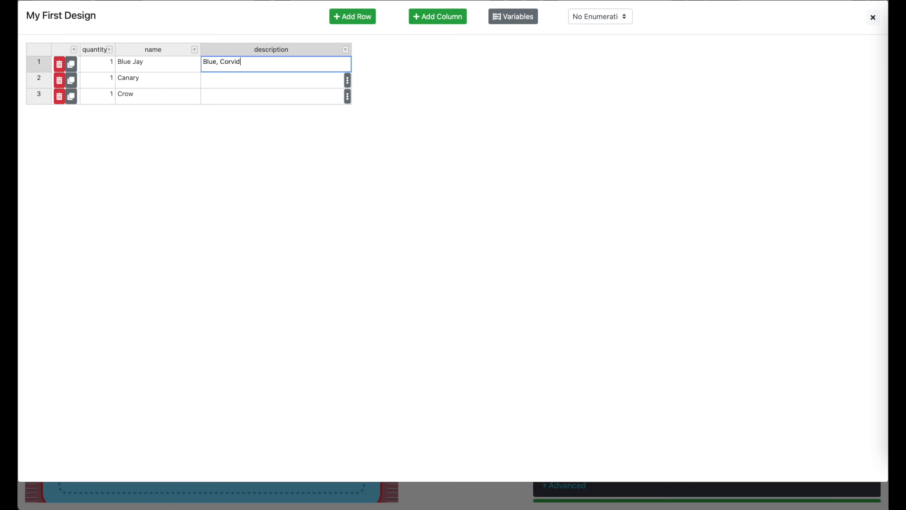
{"action": "left_click", "coordinate": [263, 81]}
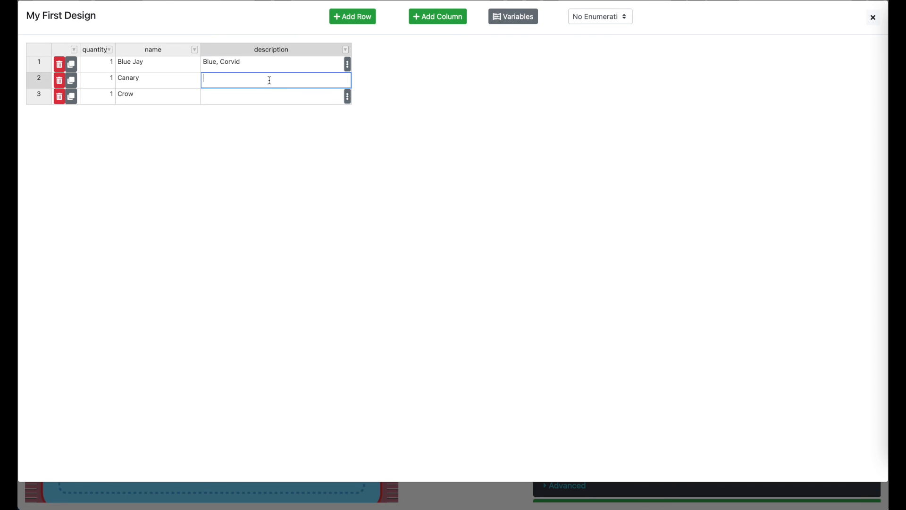
{"action": "type", "text": "Small, Yellow"}
{"action": "left_click", "coordinate": [265, 96]}
{"action": "double_click", "coordinate": [250, 100]}
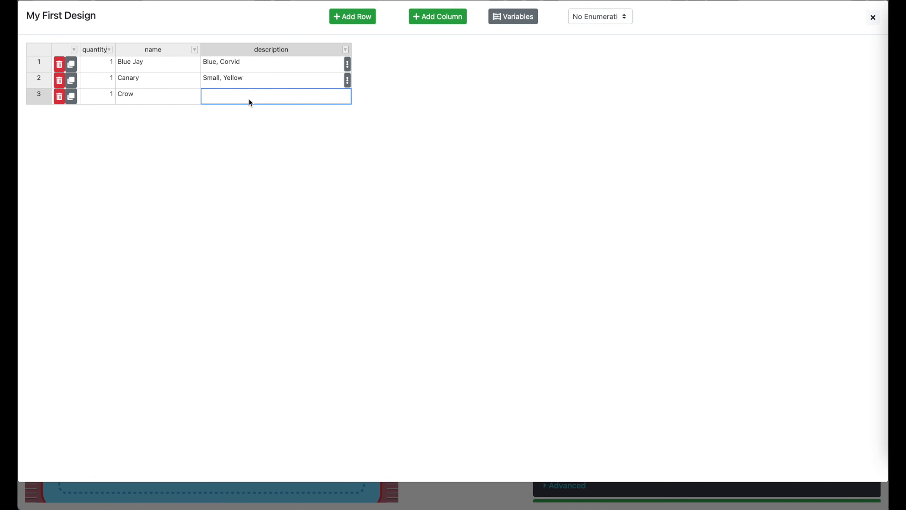
{"action": "type", "text": "Black, Corvid"}
{"action": "key", "text": "Tab"}
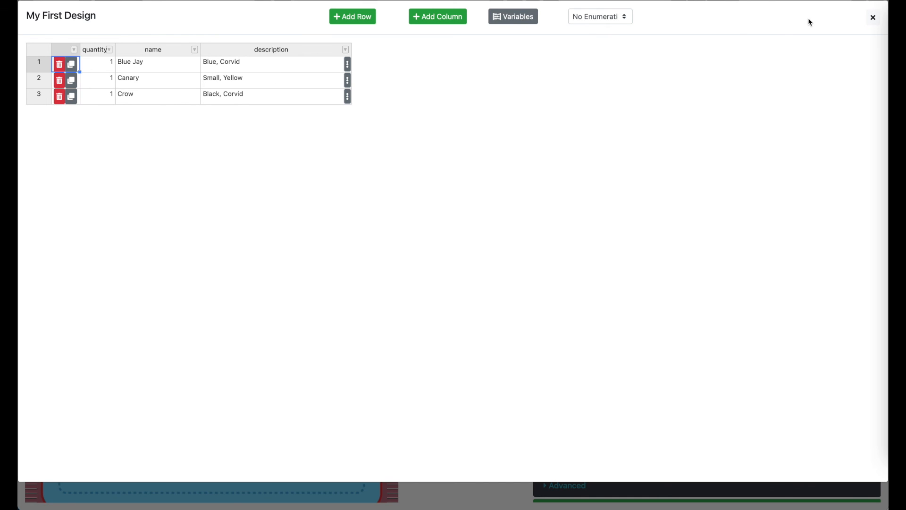
{"action": "left_click", "coordinate": [873, 17]}
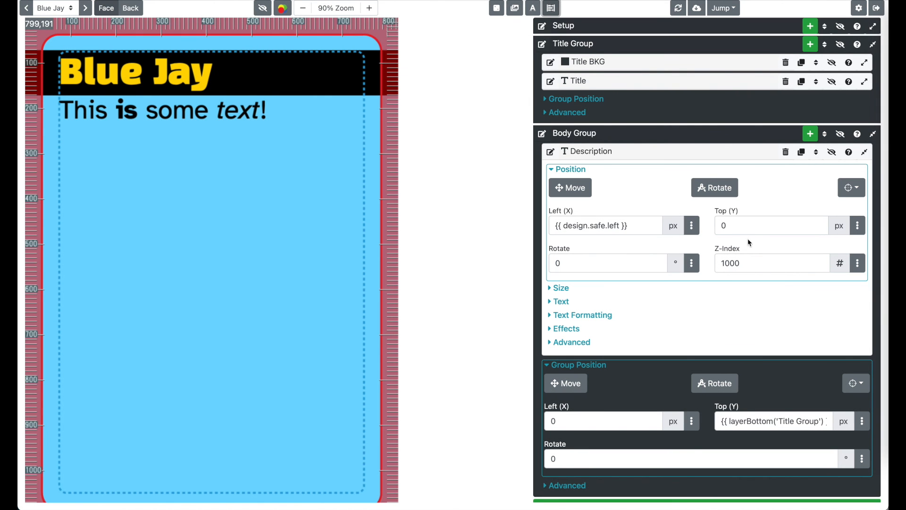
Set the Description layer's text to the row expression {{ row.description }}.
{"action": "left_click", "coordinate": [580, 170]}
{"action": "left_click", "coordinate": [565, 197]}
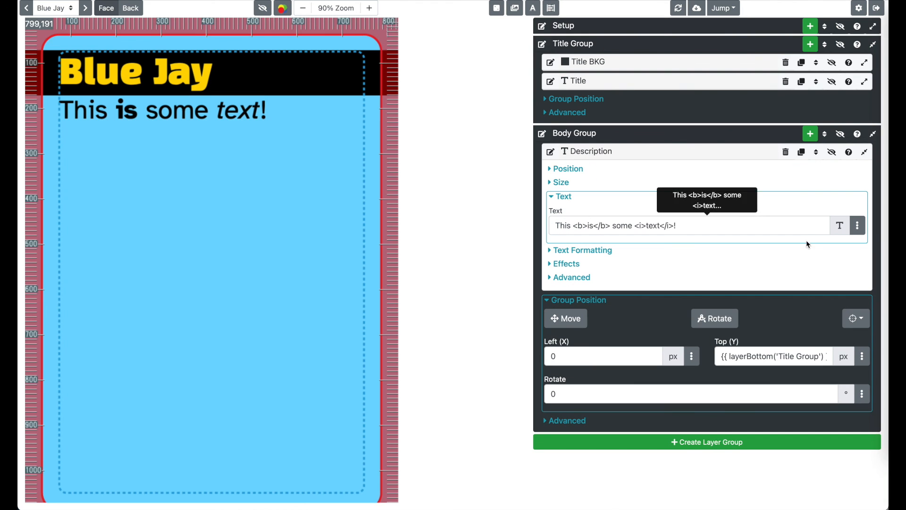
{"action": "left_click", "coordinate": [859, 227]}
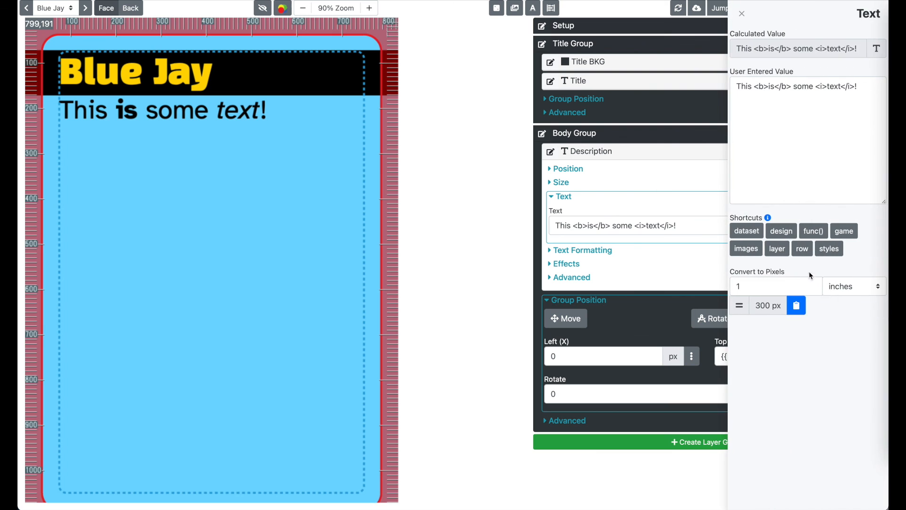
{"action": "left_click", "coordinate": [802, 249]}
{"action": "left_click", "coordinate": [791, 200]}
{"action": "left_click", "coordinate": [803, 155]}
{"action": "key", "text": "ctrl+a"}
{"action": "type", "text": "{{ row.description }}"}
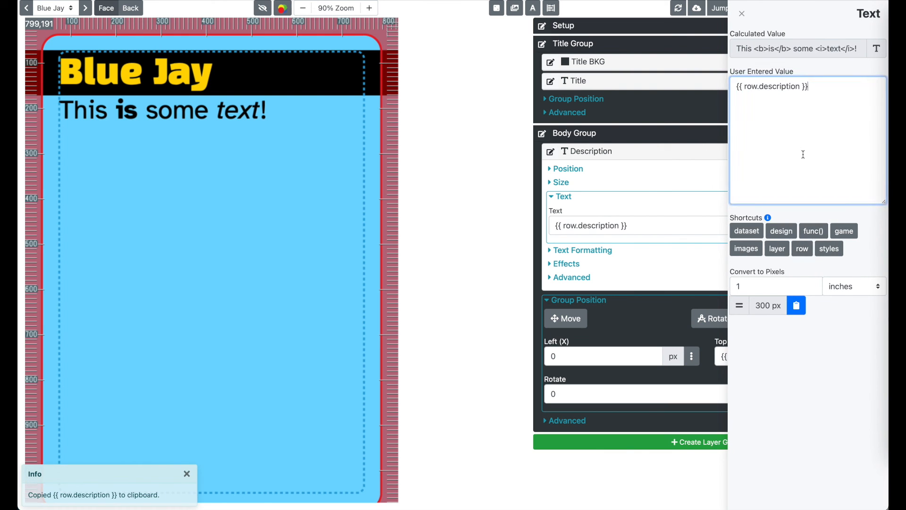
{"action": "left_click", "coordinate": [791, 68]}
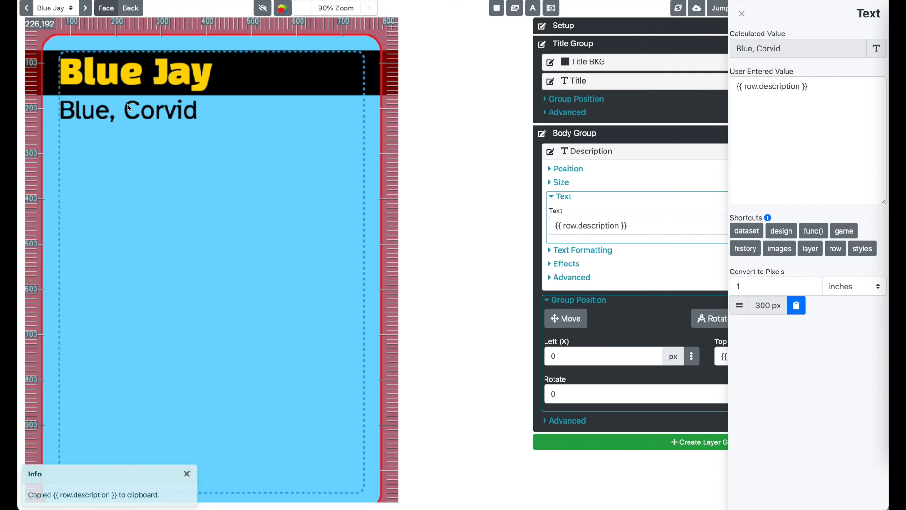
{"action": "left_click", "coordinate": [743, 14]}
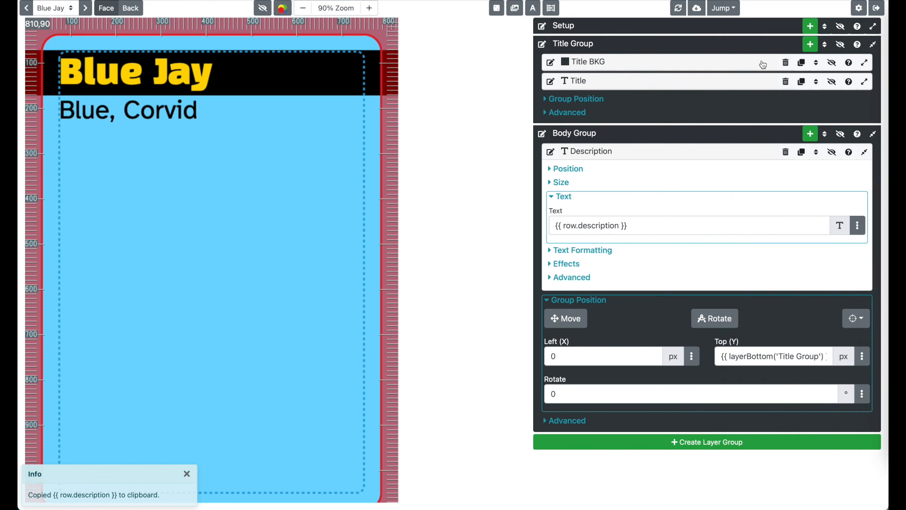
Preview the Canary and Crow cards and open the download options for the design.
{"action": "left_click", "coordinate": [86, 8]}
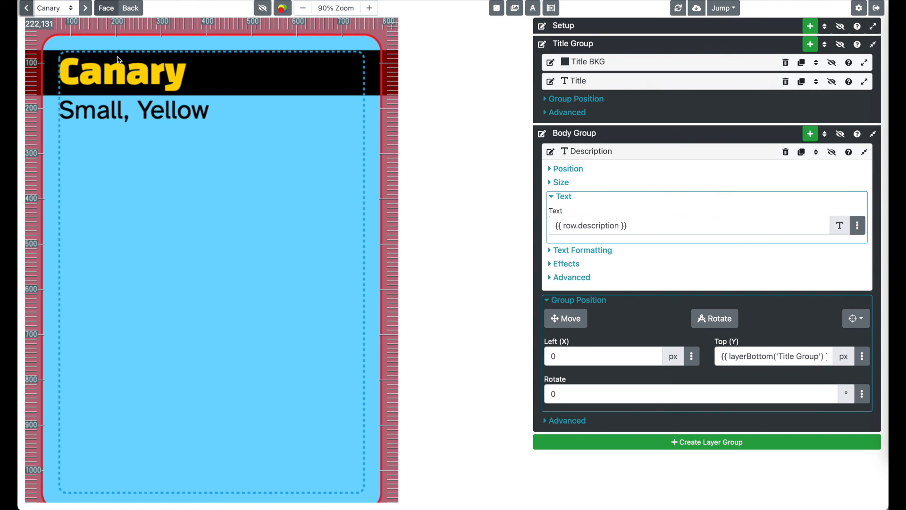
{"action": "left_click", "coordinate": [86, 9]}
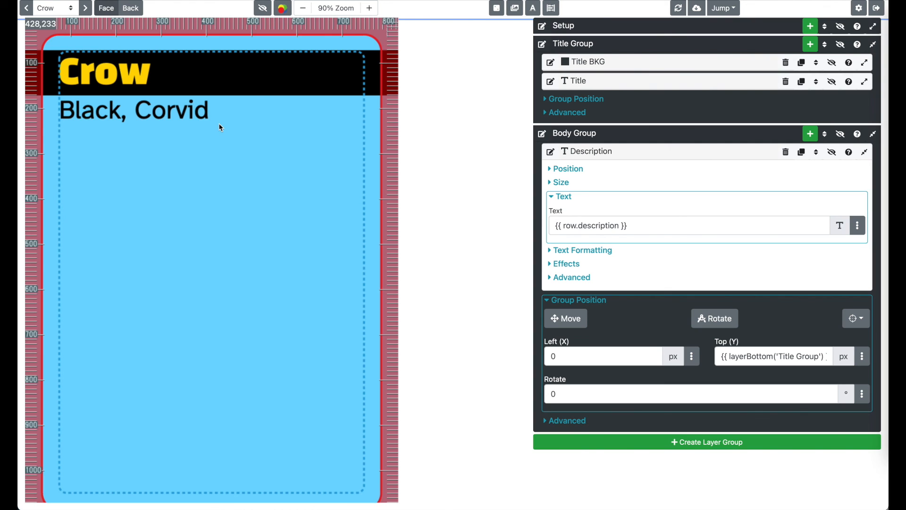
{"action": "left_click", "coordinate": [699, 11]}
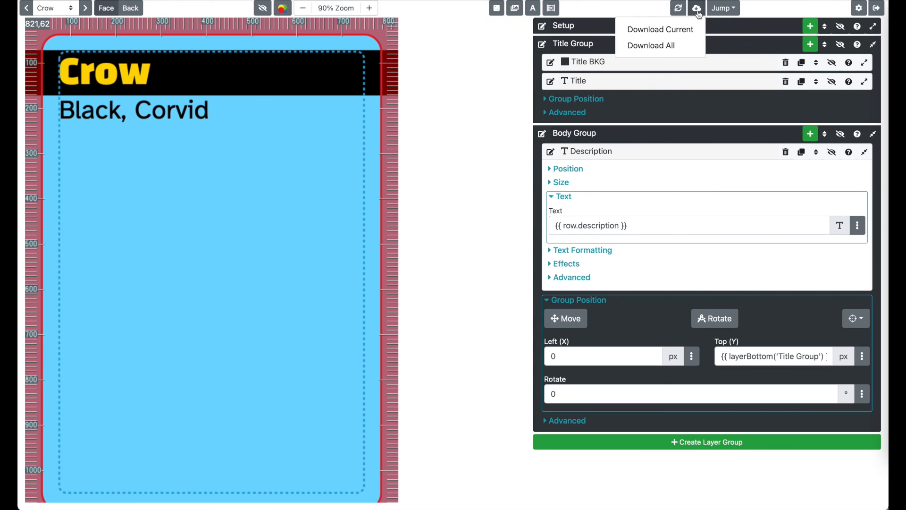